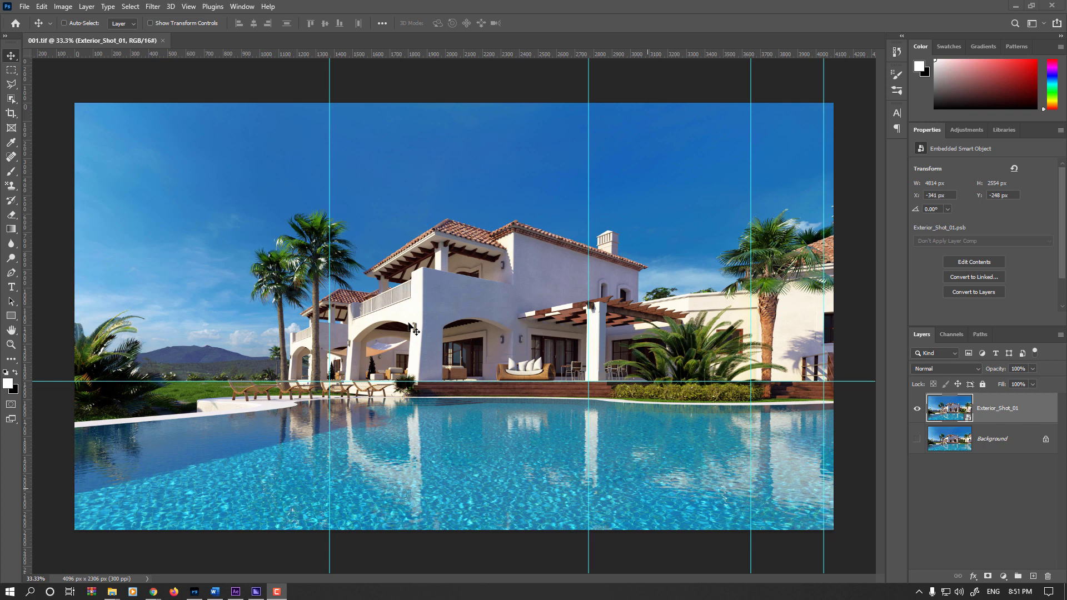
Open the Camera Raw Filter for the Exterior_Shot_01 layer.
{"action": "left_click", "coordinate": [150, 10]}
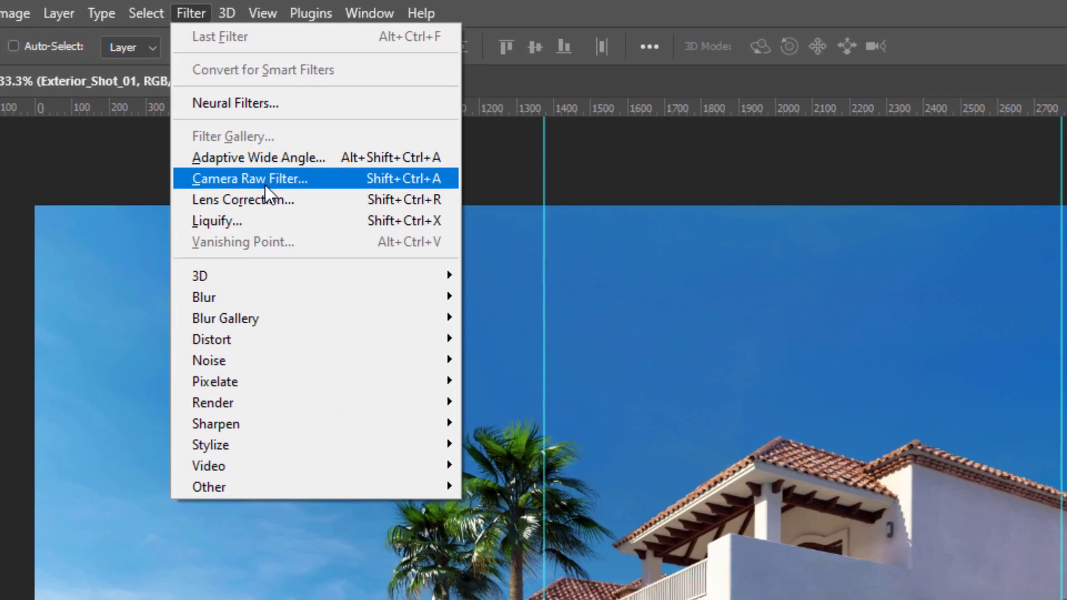
{"action": "left_click", "coordinate": [305, 179]}
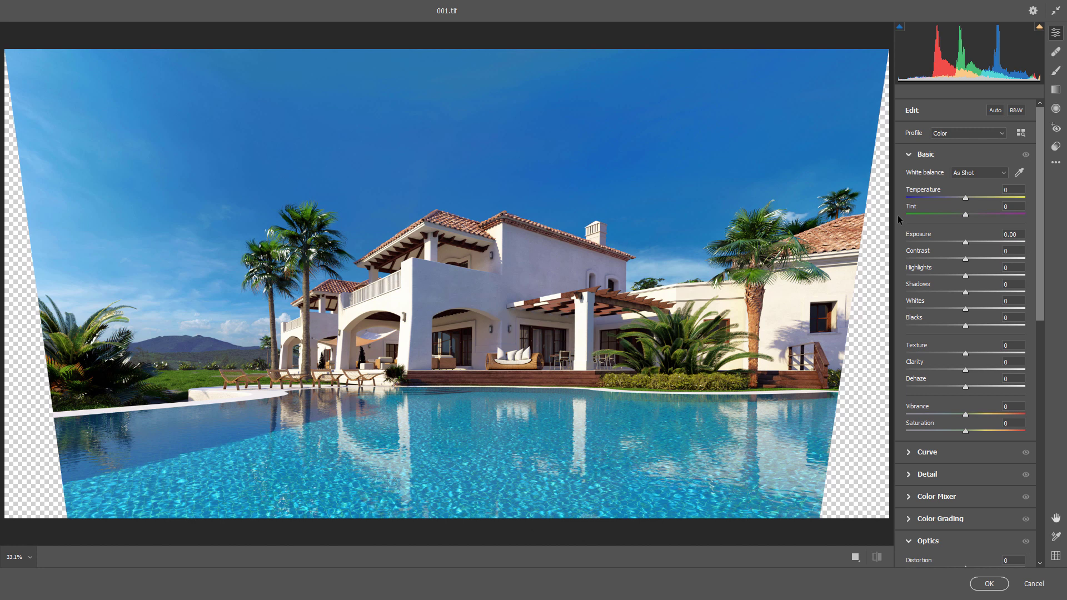
{"action": "left_click_drag", "start_coordinate": [965, 243], "coordinate": [935, 293]}
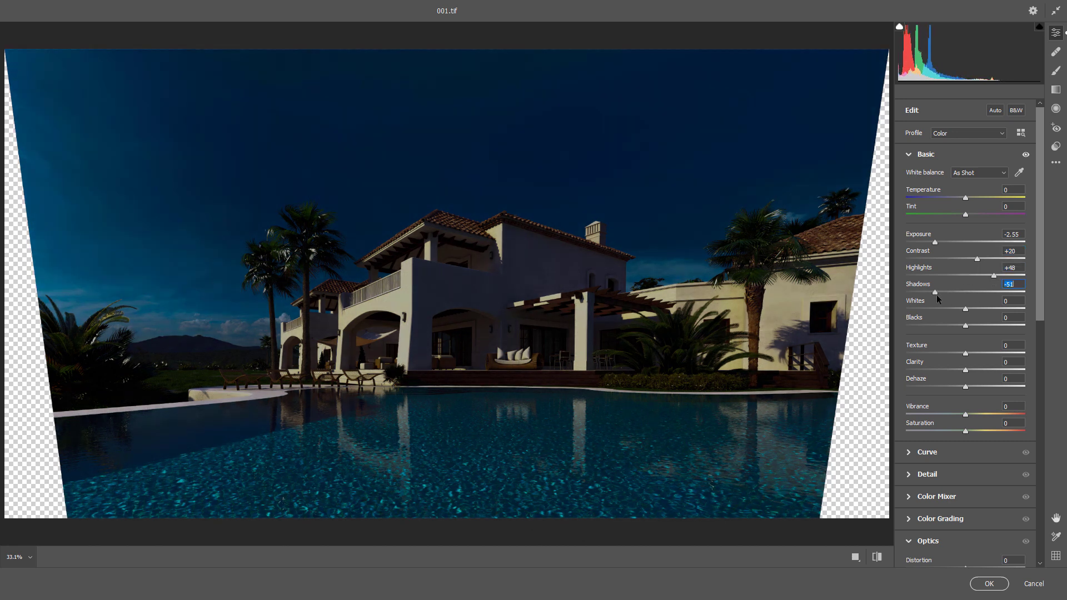
{"action": "key", "text": "alt"}
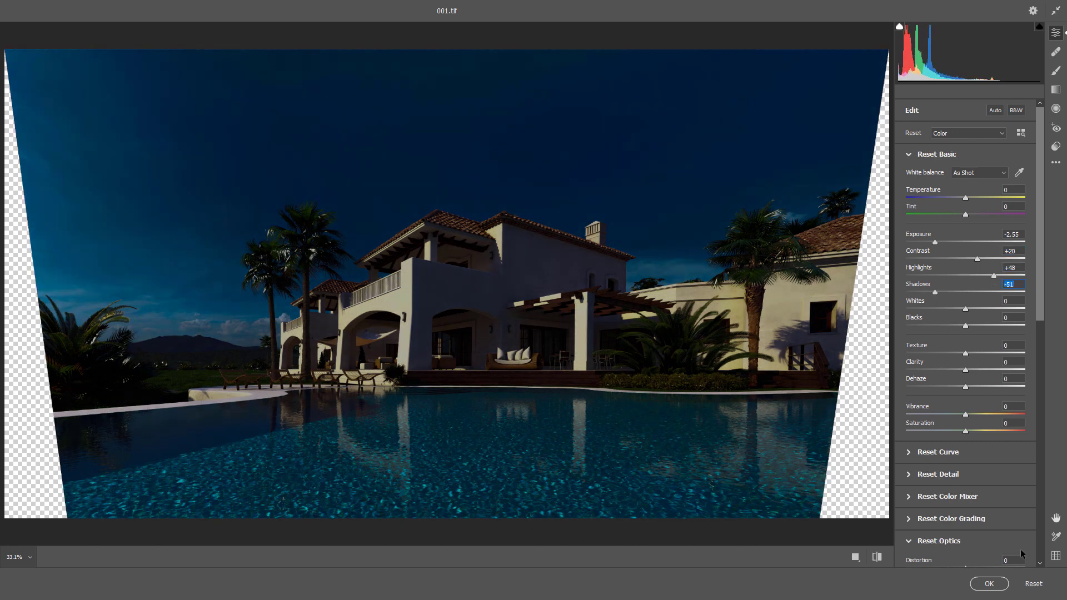
{"action": "left_click", "coordinate": [1034, 583], "text": "alt"}
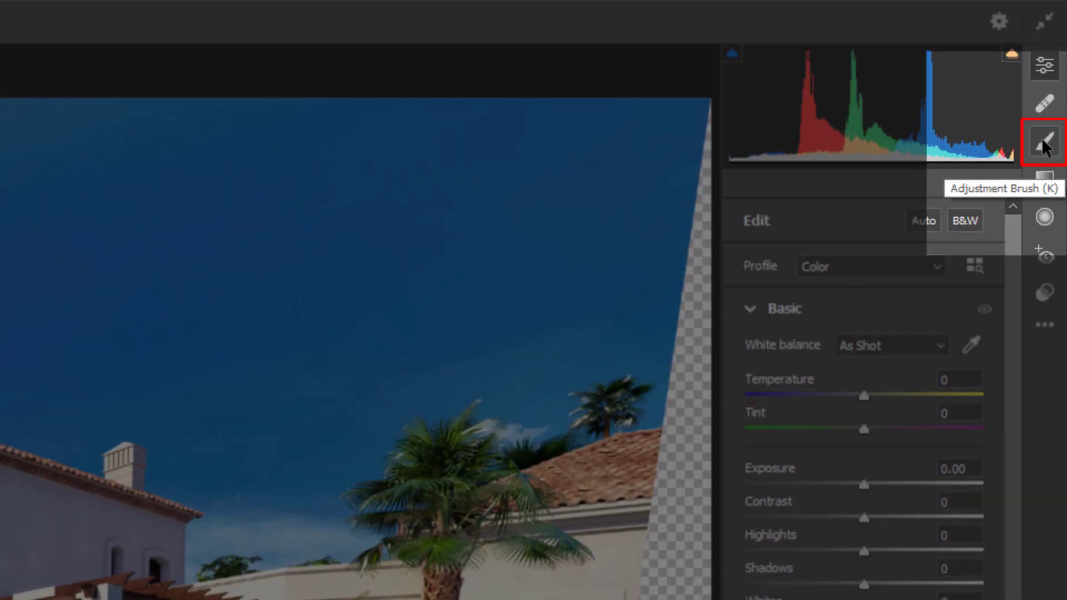
Paint over the villa with the Adjustment Brush, using Contrast +36, Shadows +49, Whites +30 and Blacks +36.
{"action": "left_click", "coordinate": [1044, 146]}
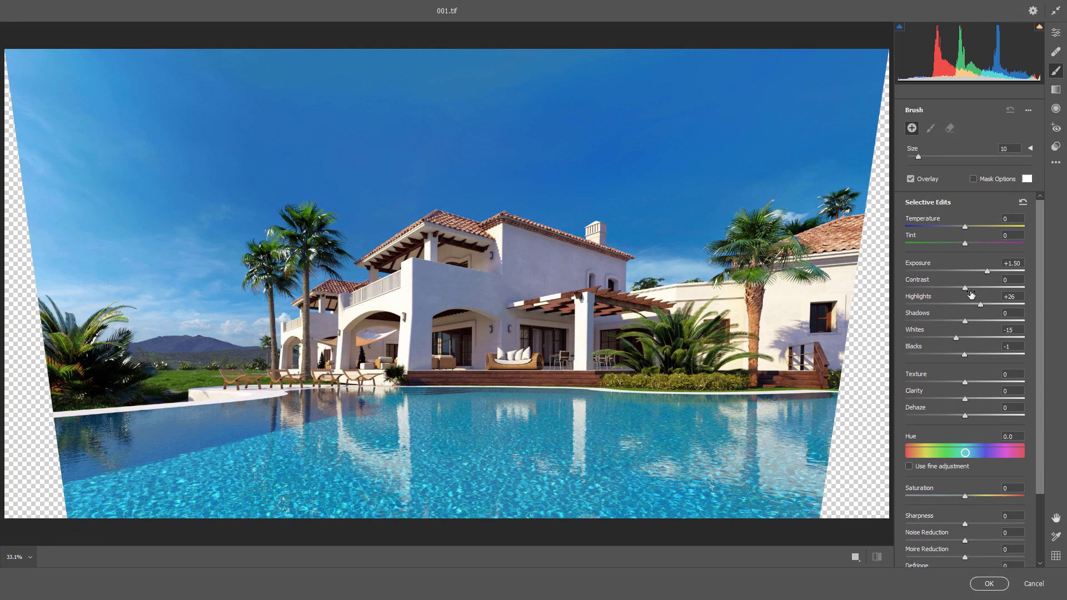
{"action": "left_click_drag", "start_coordinate": [972, 290], "coordinate": [989, 288]}
{"action": "mouse_move", "coordinate": [980, 337]}
{"action": "left_mouse_down"}
{"action": "mouse_move", "coordinate": [971, 354]}
{"action": "mouse_move", "coordinate": [988, 354]}
{"action": "mouse_move", "coordinate": [994, 321]}
{"action": "left_mouse_up"}
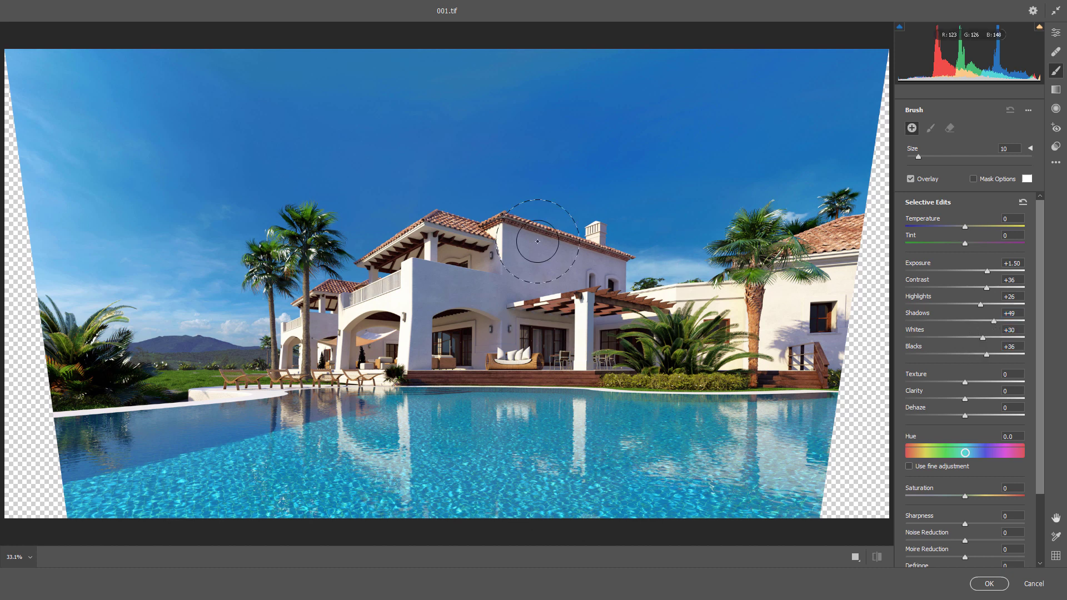
{"action": "mouse_move", "coordinate": [532, 230]}
{"action": "left_mouse_down"}
{"action": "mouse_move", "coordinate": [492, 246]}
{"action": "mouse_move", "coordinate": [390, 295]}
{"action": "mouse_move", "coordinate": [349, 322]}
{"action": "mouse_move", "coordinate": [351, 361]}
{"action": "mouse_move", "coordinate": [516, 346]}
{"action": "mouse_move", "coordinate": [567, 358]}
{"action": "mouse_move", "coordinate": [598, 323]}
{"action": "mouse_move", "coordinate": [654, 308]}
{"action": "mouse_move", "coordinate": [810, 328]}
{"action": "mouse_move", "coordinate": [807, 264]}
{"action": "mouse_move", "coordinate": [678, 365]}
{"action": "mouse_move", "coordinate": [418, 349]}
{"action": "mouse_move", "coordinate": [295, 308]}
{"action": "mouse_move", "coordinate": [277, 250]}
{"action": "mouse_move", "coordinate": [292, 373]}
{"action": "left_mouse_up"}
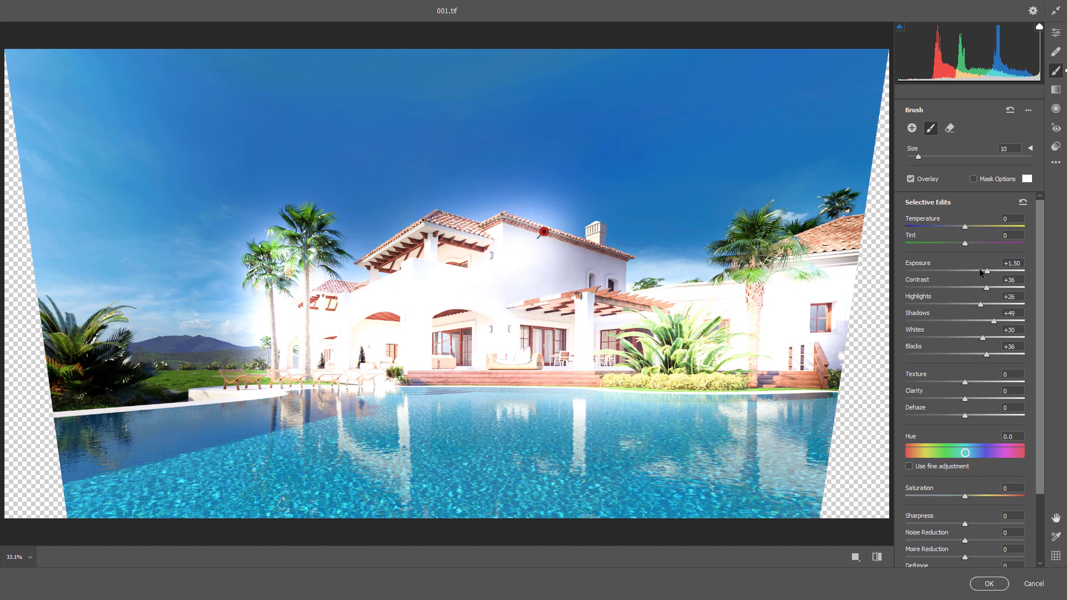
Set the brush adjustment's Exposure to +0.50, Contrast to -9 and Highlights to -12.
{"action": "left_click_drag", "start_coordinate": [988, 272], "coordinate": [973, 273]}
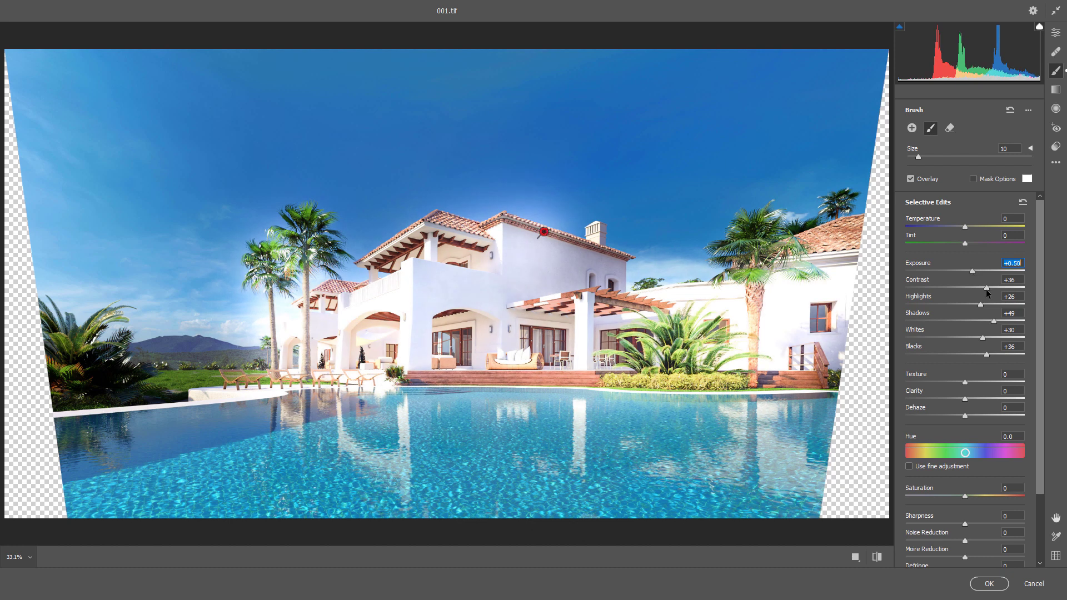
{"action": "left_click", "coordinate": [963, 286]}
{"action": "left_click_drag", "start_coordinate": [981, 305], "coordinate": [958, 305]}
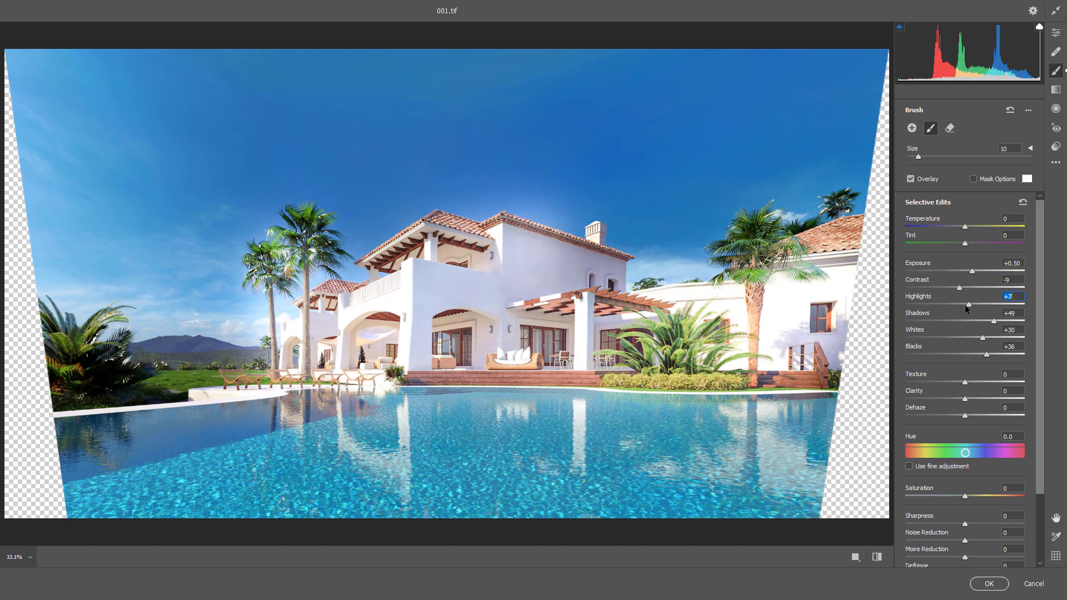
{"action": "scroll", "coordinate": [1042, 295], "scroll_direction": "down", "scroll_amount": 3}
{"action": "scroll", "coordinate": [1045, 286], "scroll_direction": "up", "scroll_amount": 3}
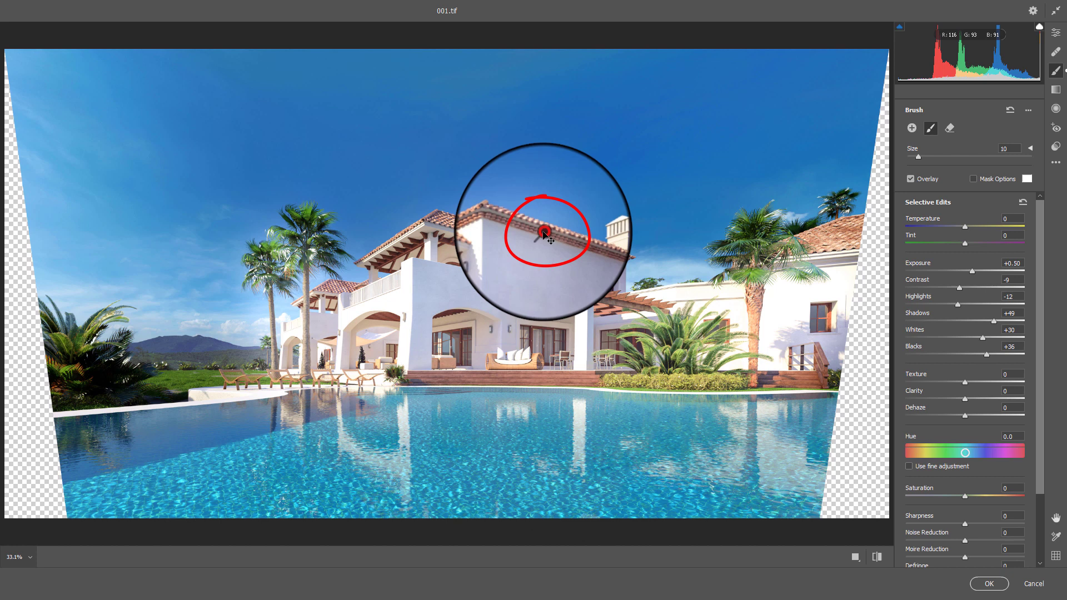
Delete the brush adjustment over the villa and paint a new one with brush size 8 over its shaded front walls, arches and pergola.
{"action": "key", "text": "Delete"}
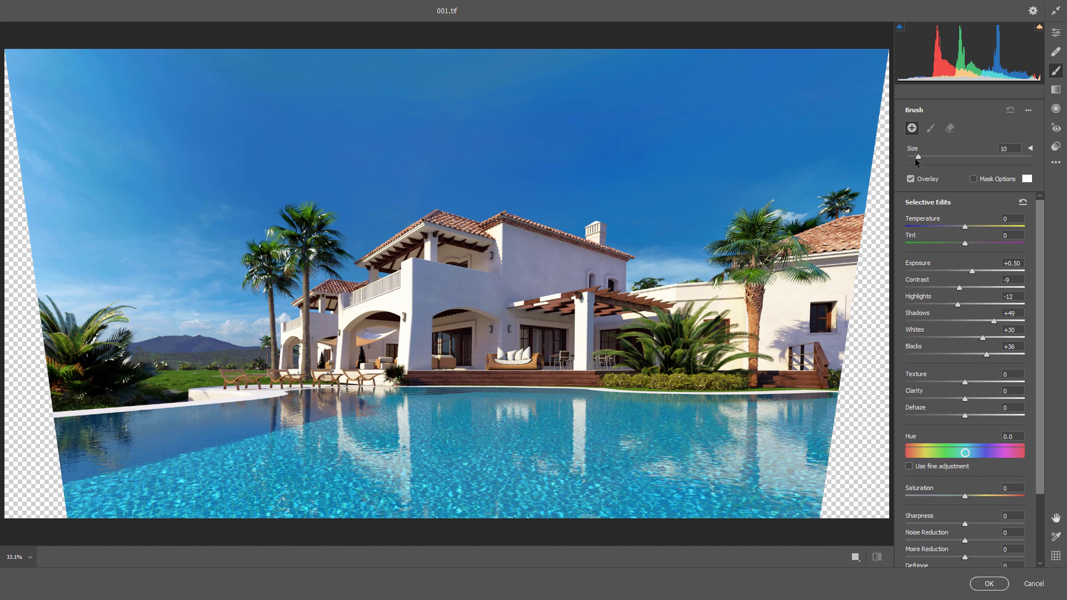
{"action": "left_click_drag", "start_coordinate": [916, 156], "coordinate": [915, 156]}
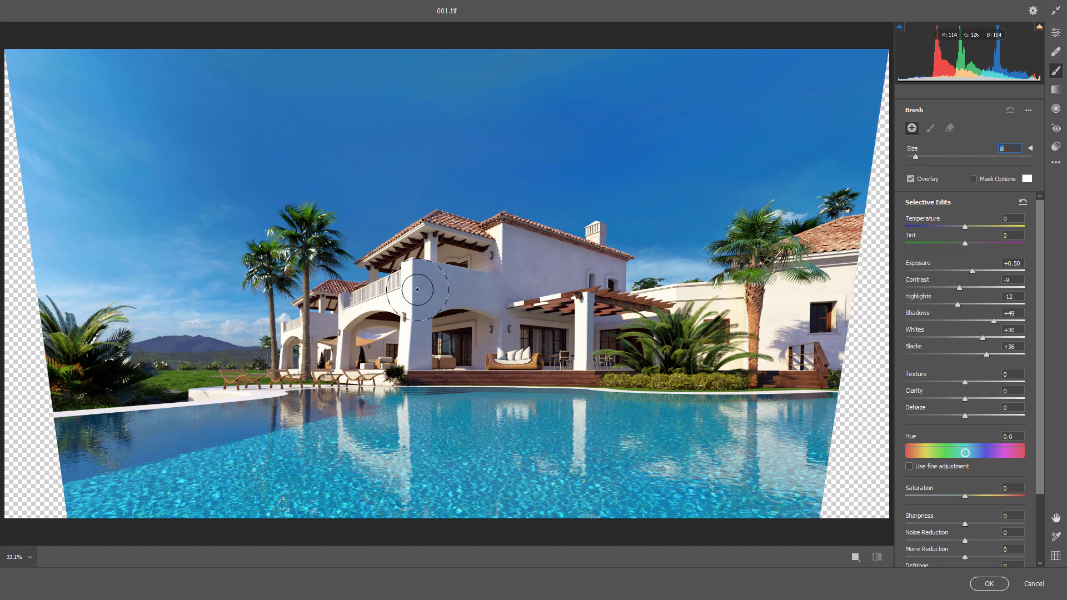
{"action": "mouse_move", "coordinate": [405, 268]}
{"action": "left_mouse_down"}
{"action": "mouse_move", "coordinate": [402, 359]}
{"action": "mouse_move", "coordinate": [384, 290]}
{"action": "mouse_move", "coordinate": [350, 303]}
{"action": "mouse_move", "coordinate": [338, 361]}
{"action": "mouse_move", "coordinate": [317, 361]}
{"action": "mouse_move", "coordinate": [277, 331]}
{"action": "mouse_move", "coordinate": [286, 356]}
{"action": "mouse_move", "coordinate": [311, 350]}
{"action": "mouse_move", "coordinate": [423, 250]}
{"action": "mouse_move", "coordinate": [576, 314]}
{"action": "mouse_move", "coordinate": [573, 333]}
{"action": "mouse_move", "coordinate": [565, 315]}
{"action": "left_mouse_up"}
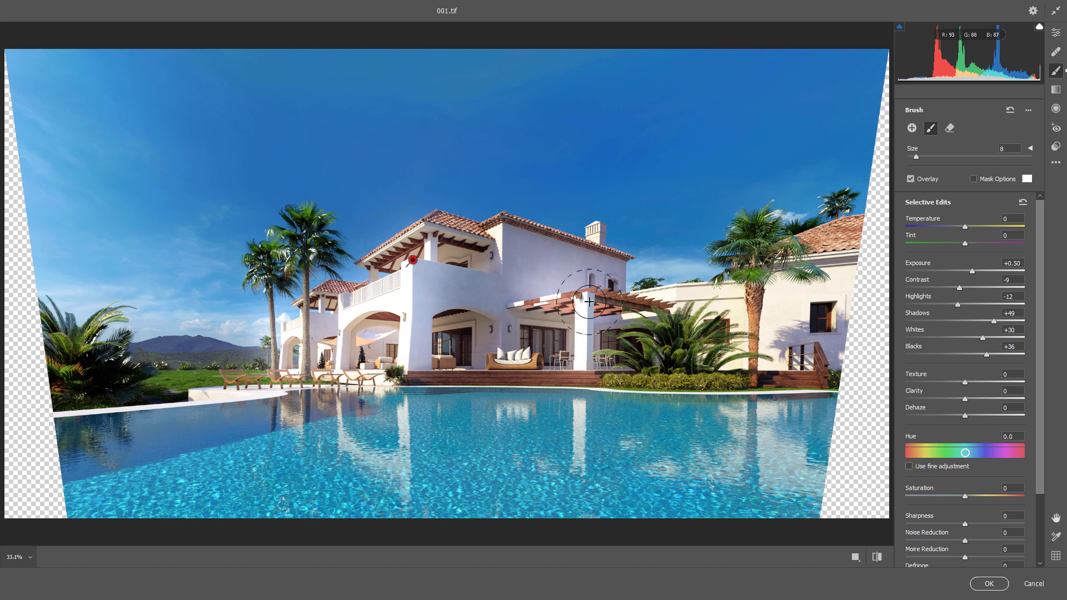
{"action": "left_click", "coordinate": [665, 293]}
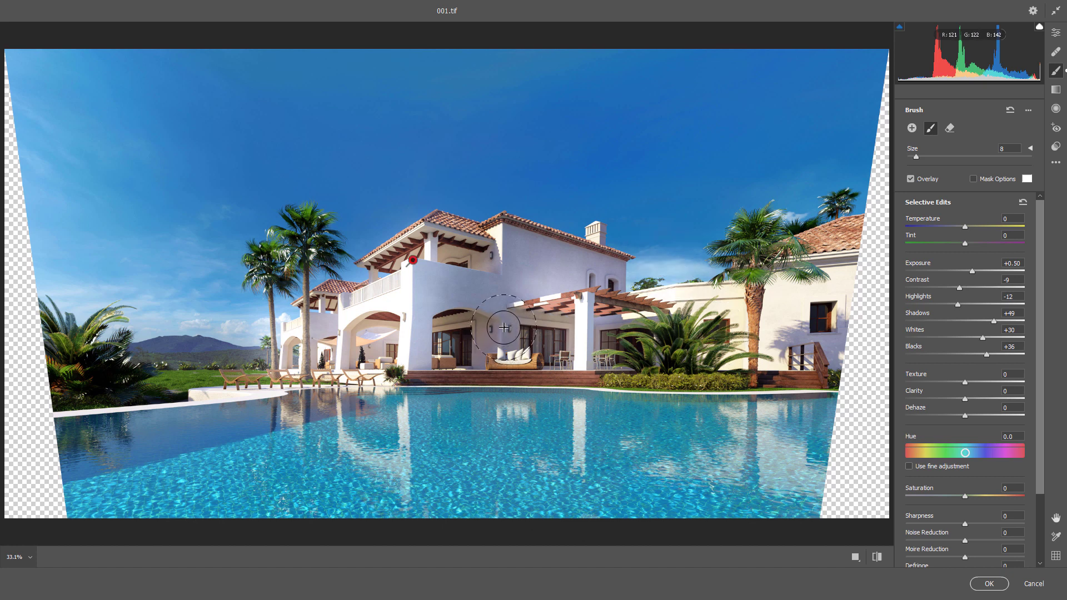
Show the brush mask overlay and set its colour to red.
{"action": "left_click", "coordinate": [980, 178]}
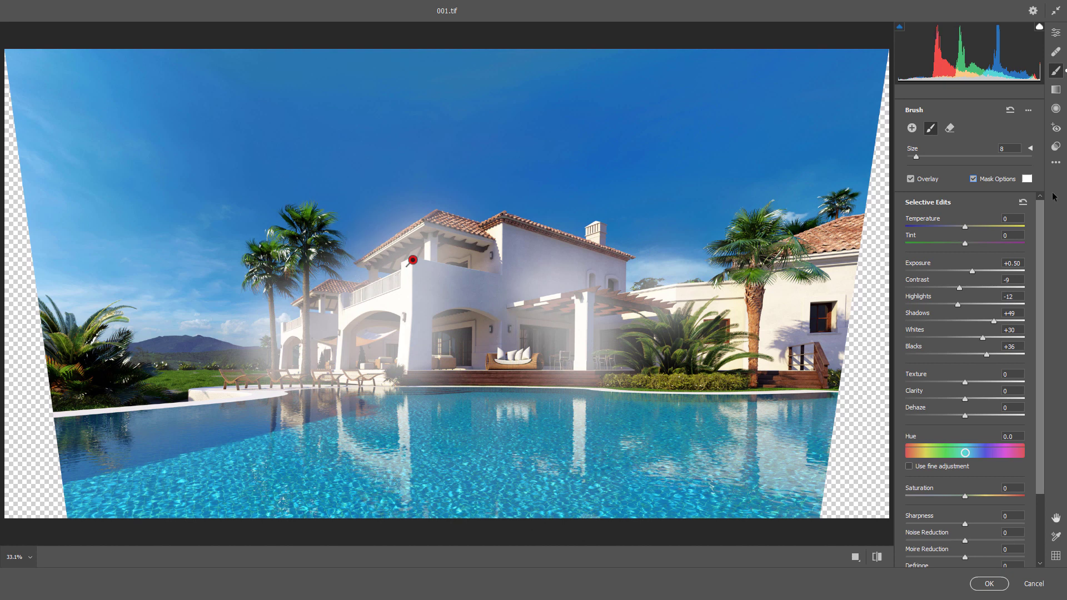
{"action": "left_click", "coordinate": [1027, 179]}
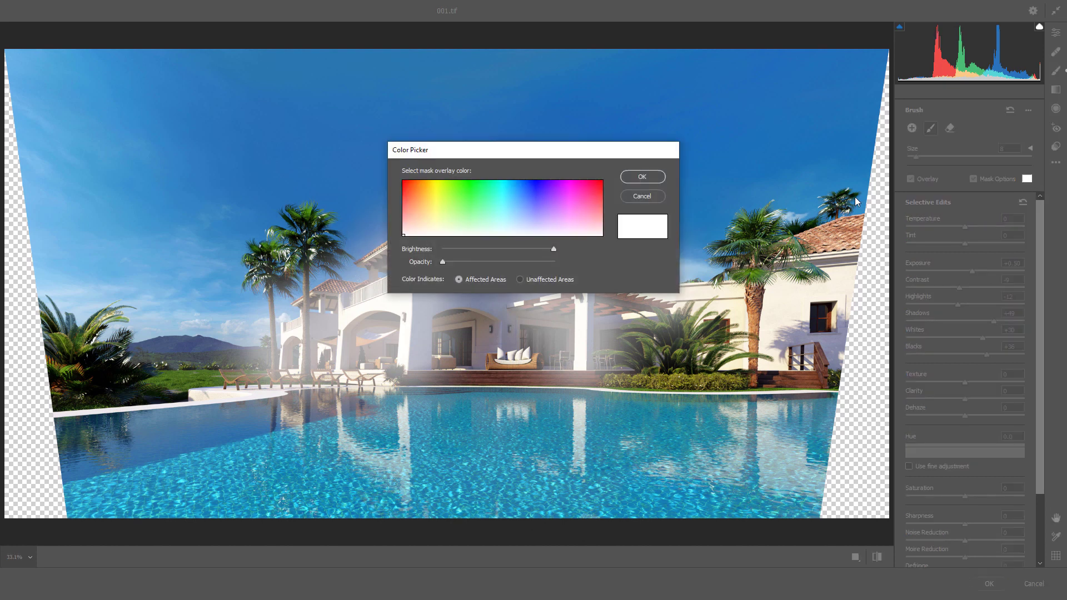
{"action": "left_click", "coordinate": [473, 181]}
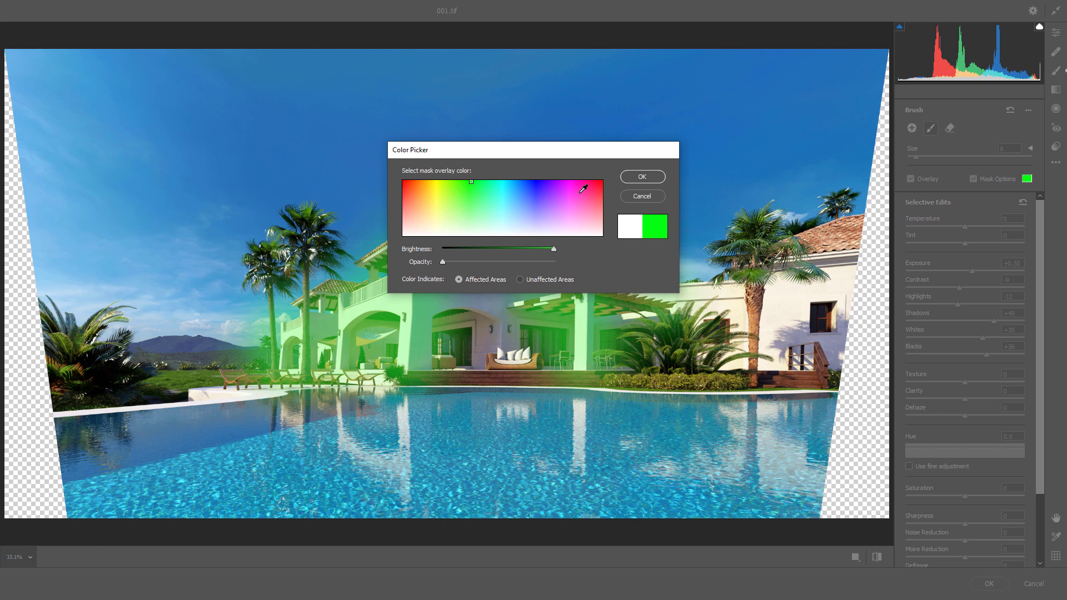
{"action": "left_click_drag", "start_coordinate": [422, 192], "coordinate": [397, 173]}
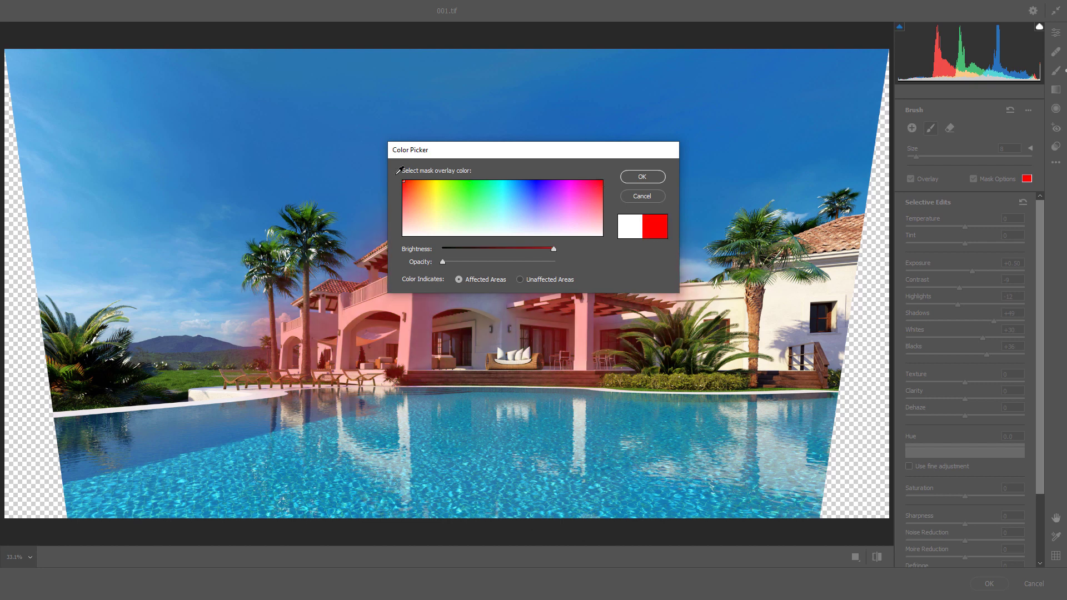
{"action": "left_click", "coordinate": [650, 179]}
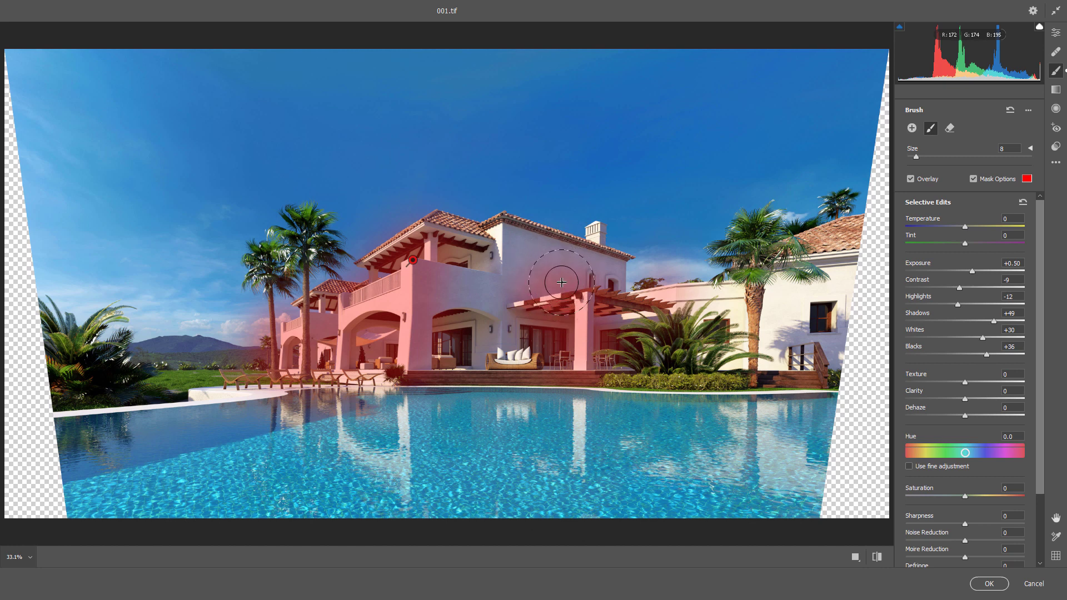
Erase the mask spill around the upper wall, the background beside the house and the central terrace with a size 8 eraser, then hide the overlay.
{"action": "key", "text": "alt"}
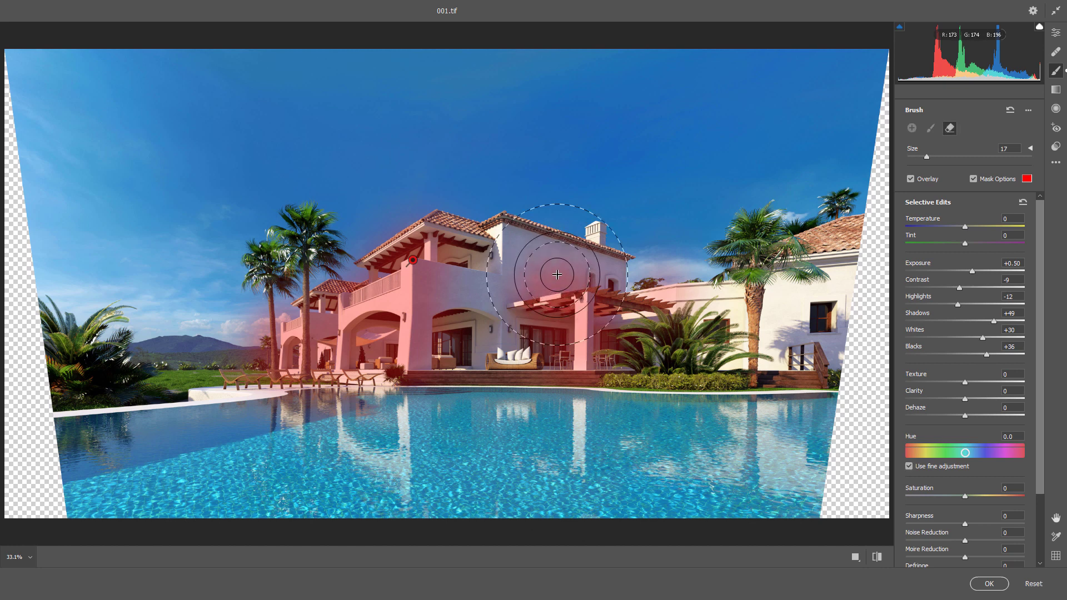
{"action": "left_click_drag", "start_coordinate": [926, 157], "coordinate": [917, 157]}
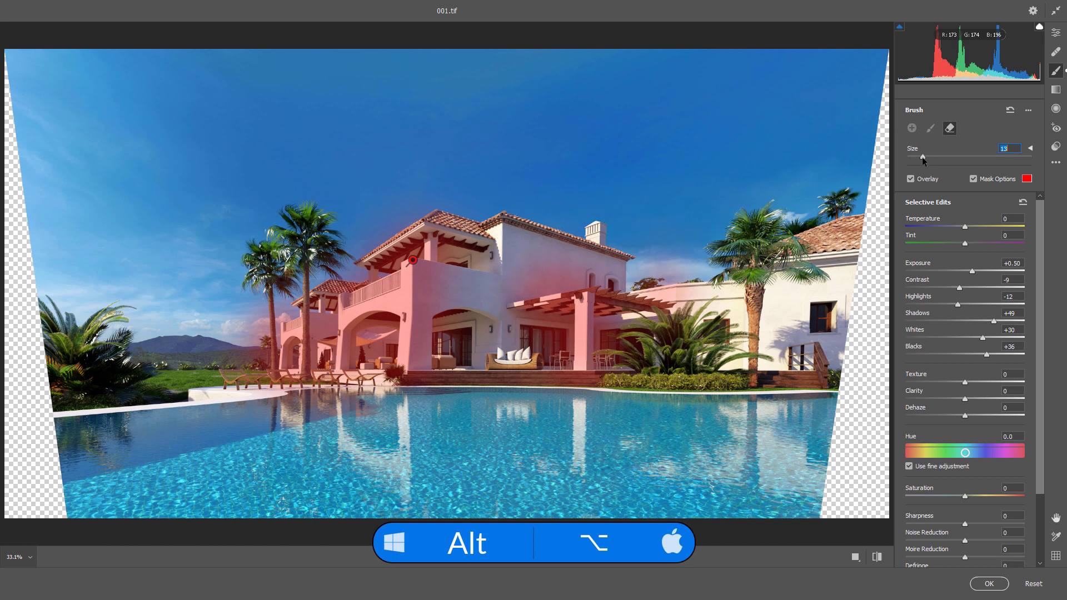
{"action": "mouse_move", "coordinate": [534, 266]}
{"action": "left_mouse_down"}
{"action": "mouse_move", "coordinate": [580, 251]}
{"action": "mouse_move", "coordinate": [674, 250]}
{"action": "mouse_move", "coordinate": [656, 249]}
{"action": "left_mouse_up"}
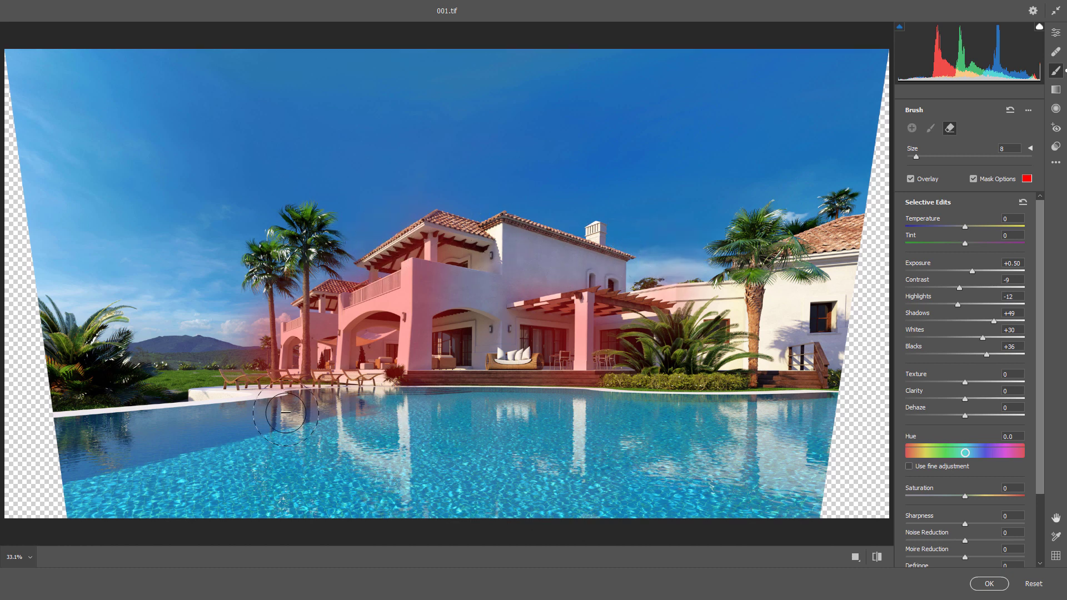
{"action": "mouse_move", "coordinate": [243, 354]}
{"action": "left_mouse_down"}
{"action": "mouse_move", "coordinate": [257, 348]}
{"action": "mouse_move", "coordinate": [233, 349]}
{"action": "left_mouse_up"}
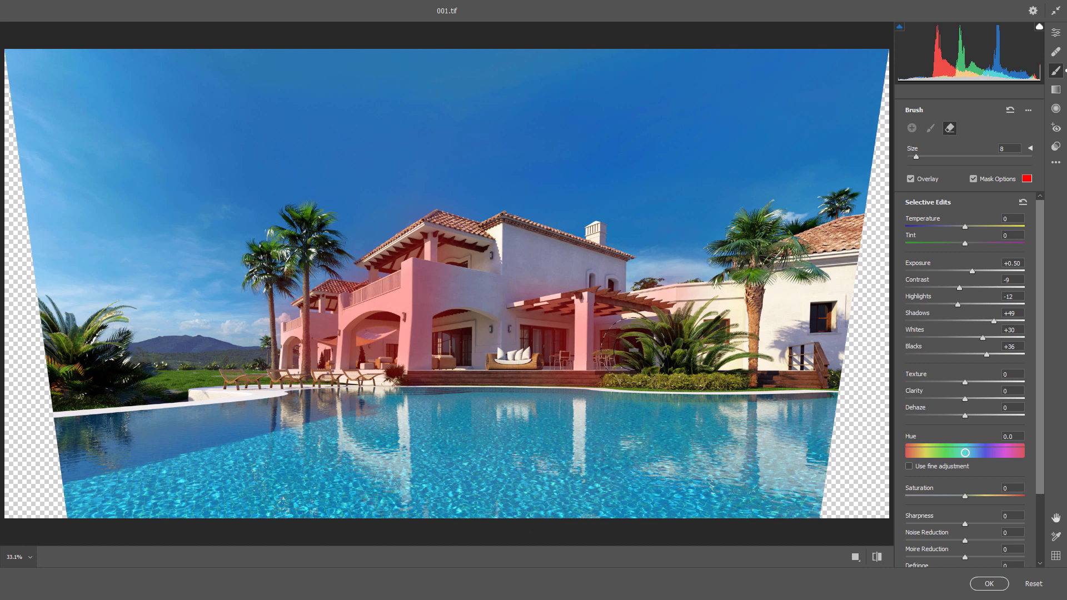
{"action": "mouse_move", "coordinate": [527, 369]}
{"action": "left_mouse_down"}
{"action": "mouse_move", "coordinate": [537, 322]}
{"action": "mouse_move", "coordinate": [491, 366]}
{"action": "mouse_move", "coordinate": [472, 294]}
{"action": "mouse_move", "coordinate": [465, 338]}
{"action": "mouse_move", "coordinate": [458, 292]}
{"action": "mouse_move", "coordinate": [447, 377]}
{"action": "mouse_move", "coordinate": [451, 288]}
{"action": "mouse_move", "coordinate": [454, 387]}
{"action": "left_mouse_up"}
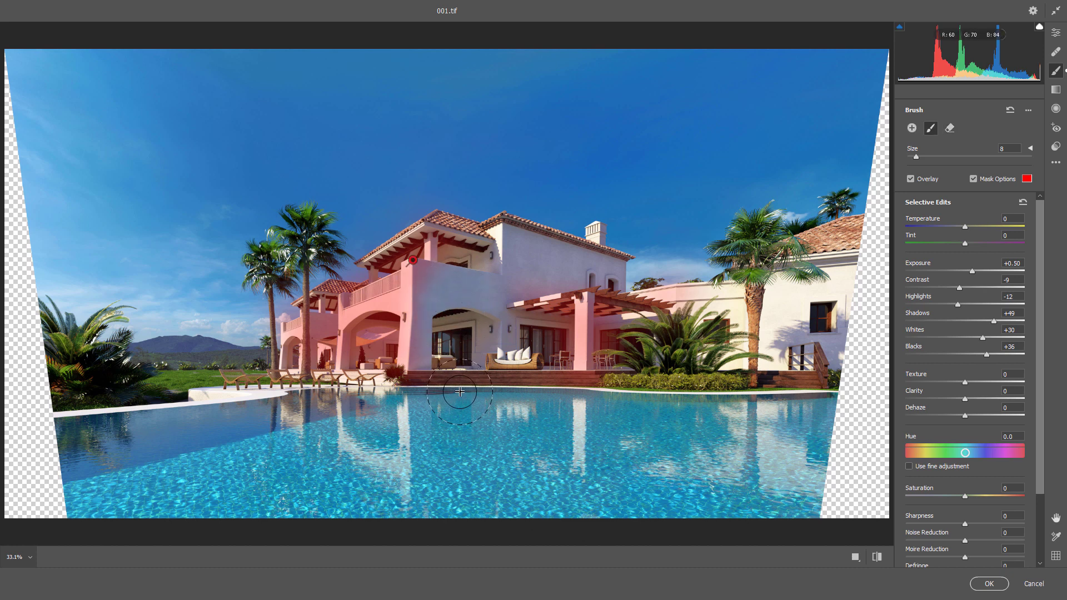
{"action": "left_click", "coordinate": [979, 179]}
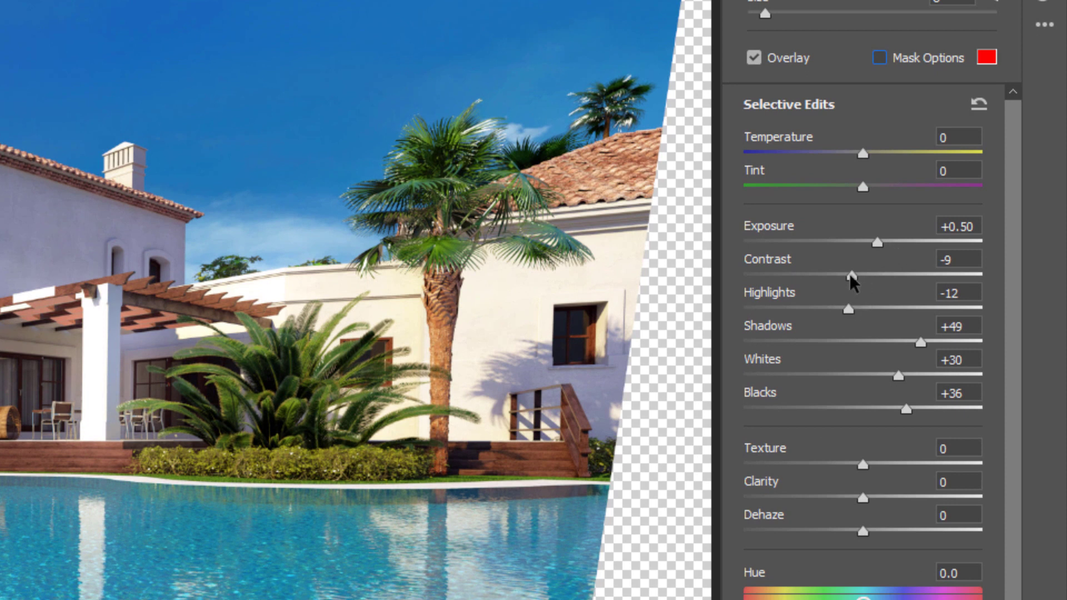
Set the front-wall adjustment's Contrast, Shadows and Blacks to 0, Whites to -25 and Highlights to -79.
{"action": "left_click_drag", "start_coordinate": [851, 273], "coordinate": [857, 273]}
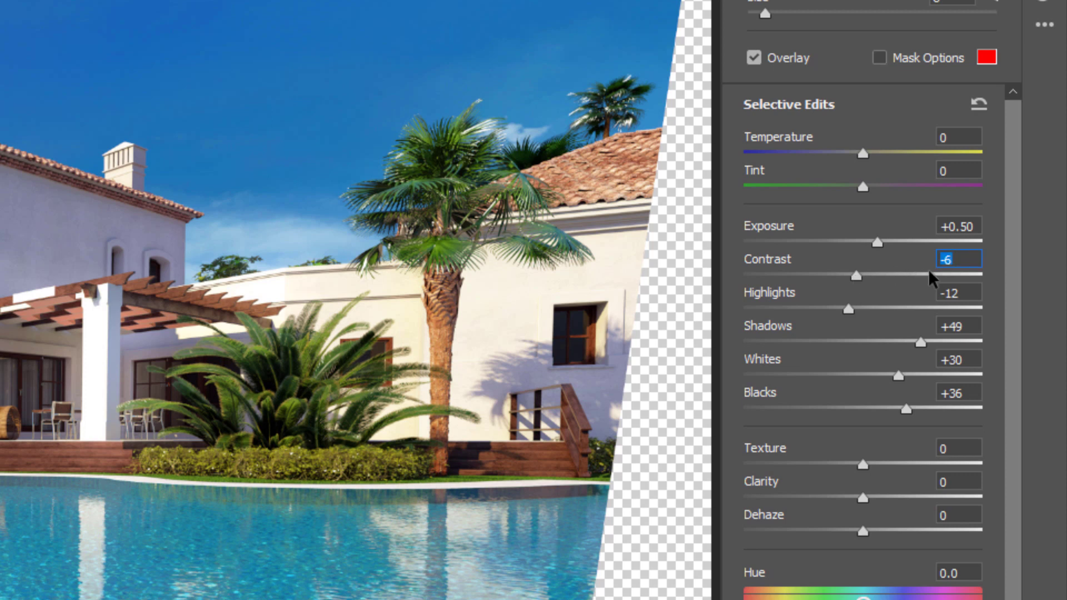
{"action": "type", "text": "0"}
{"action": "key", "text": "Return"}
{"action": "left_click_drag", "start_coordinate": [971, 325], "coordinate": [851, 335]}
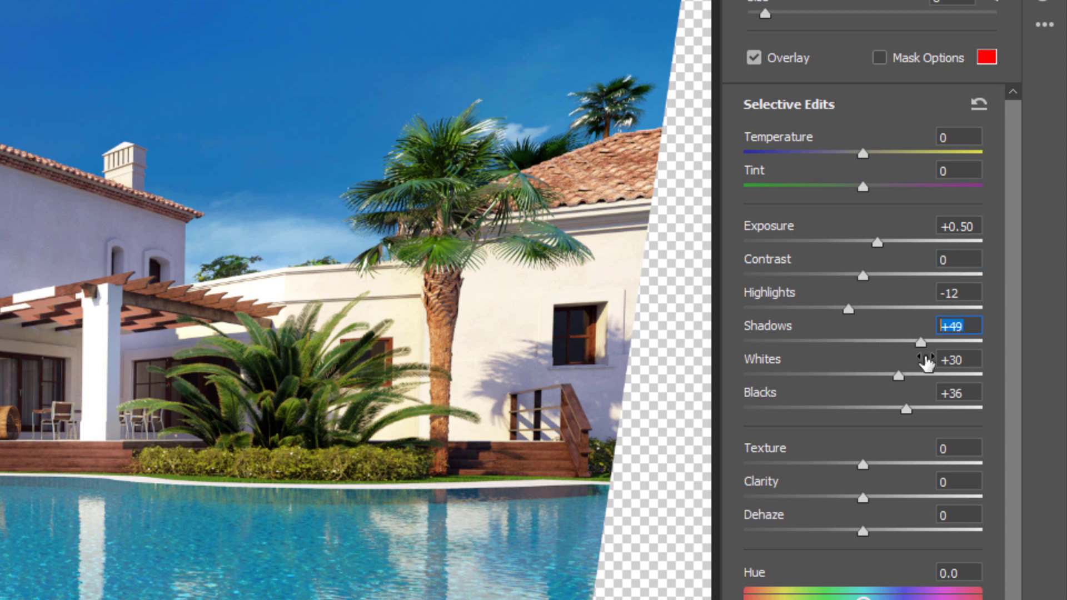
{"action": "type", "text": "0"}
{"action": "left_click", "coordinate": [963, 393]}
{"action": "type", "text": "0"}
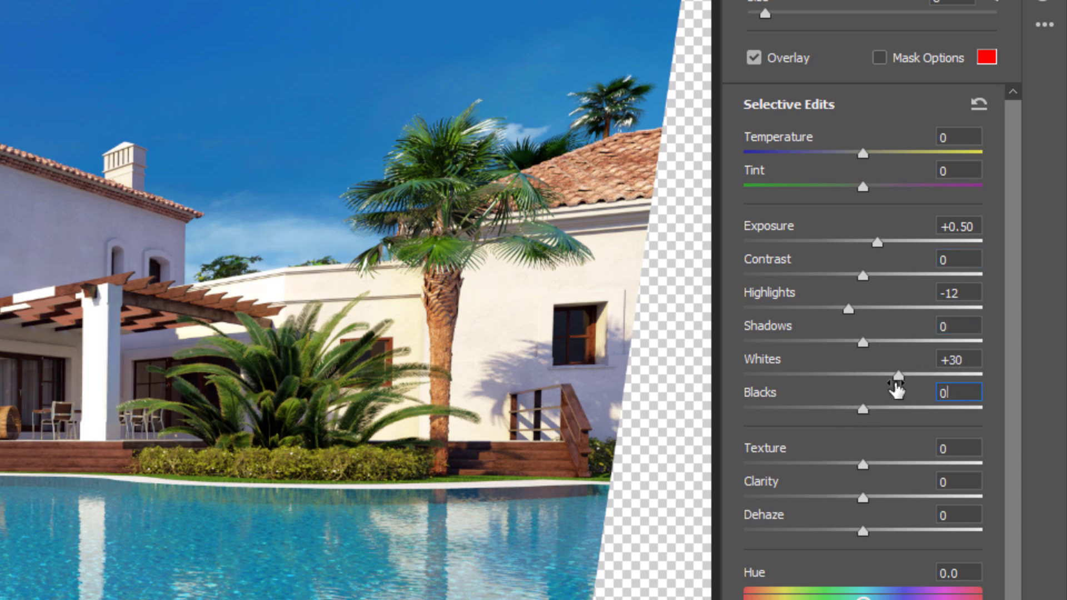
{"action": "left_click_drag", "start_coordinate": [897, 380], "coordinate": [815, 368]}
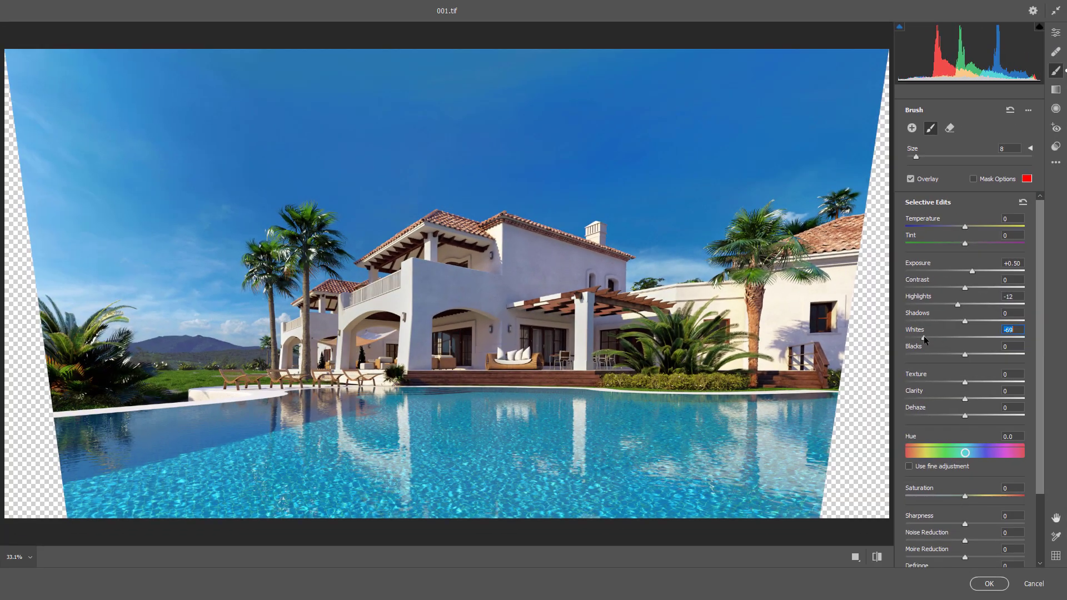
{"action": "left_click_drag", "start_coordinate": [924, 339], "coordinate": [921, 313]}
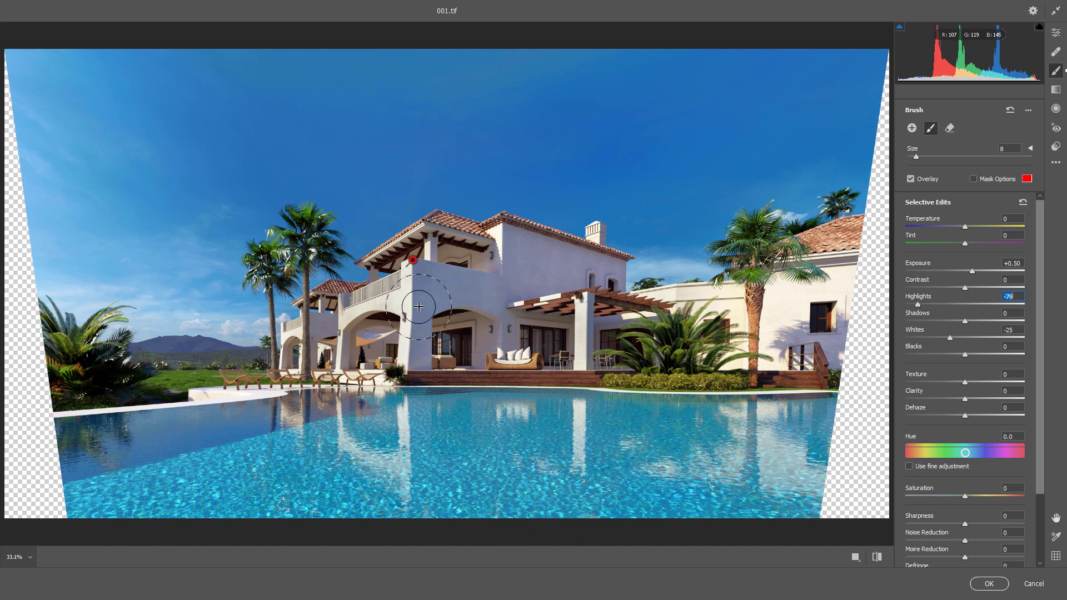
Paint a new brush adjustment over the villa's right wing with Highlights -40 and Whites -10, and show its mask.
{"action": "left_click", "coordinate": [914, 129]}
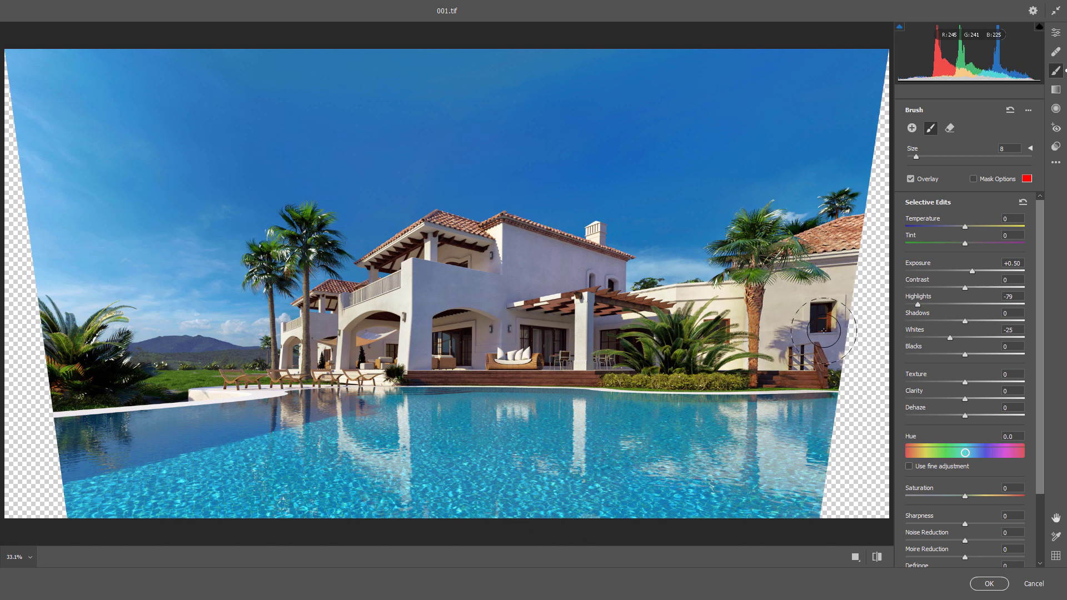
{"action": "left_click_drag", "start_coordinate": [824, 331], "coordinate": [824, 339]}
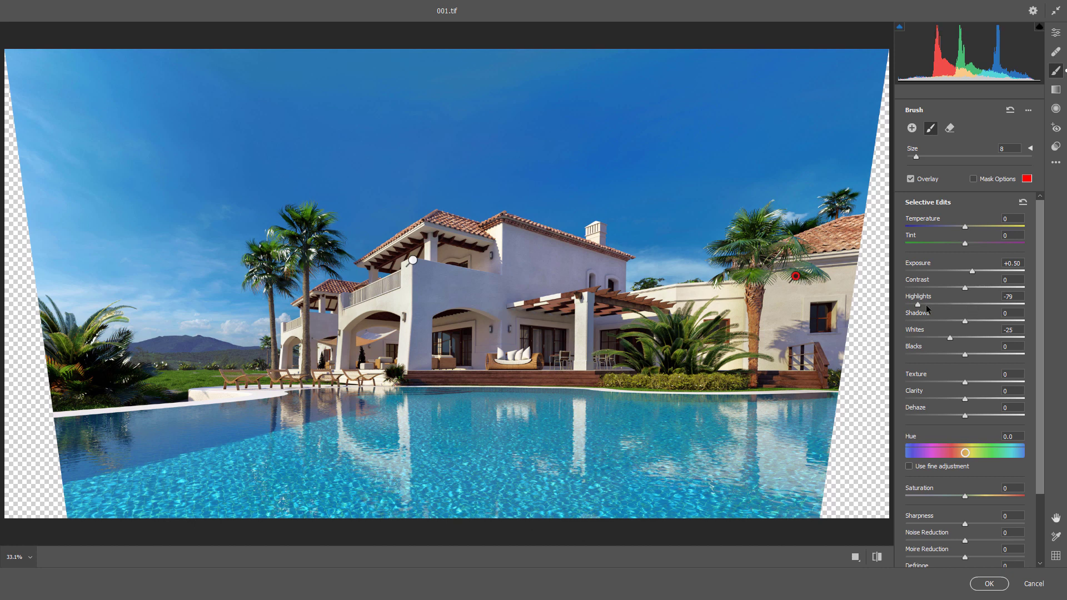
{"action": "left_click_drag", "start_coordinate": [926, 307], "coordinate": [961, 337]}
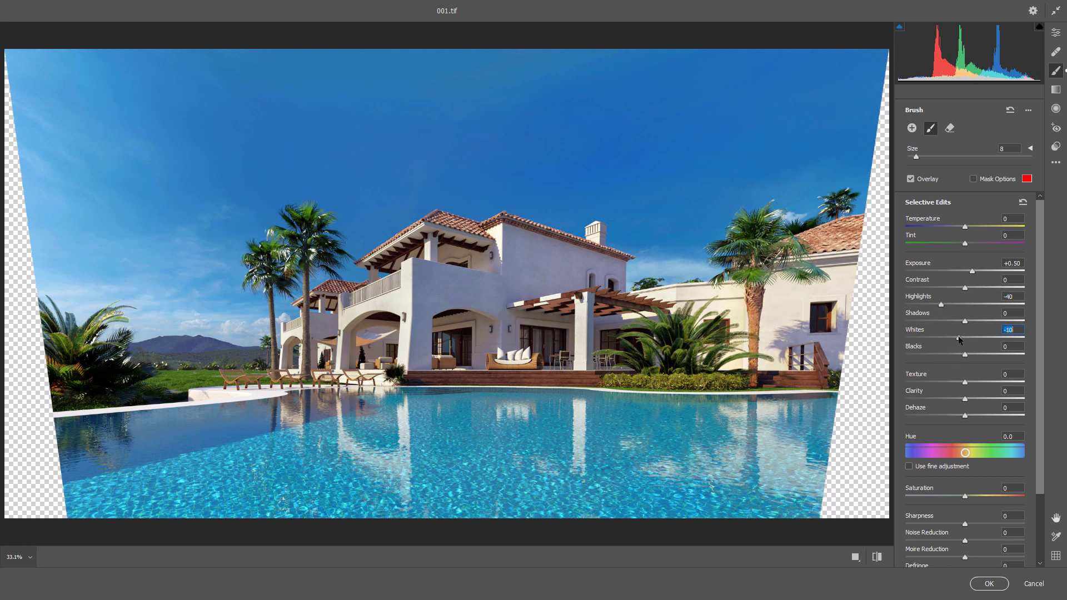
{"action": "left_click", "coordinate": [975, 179]}
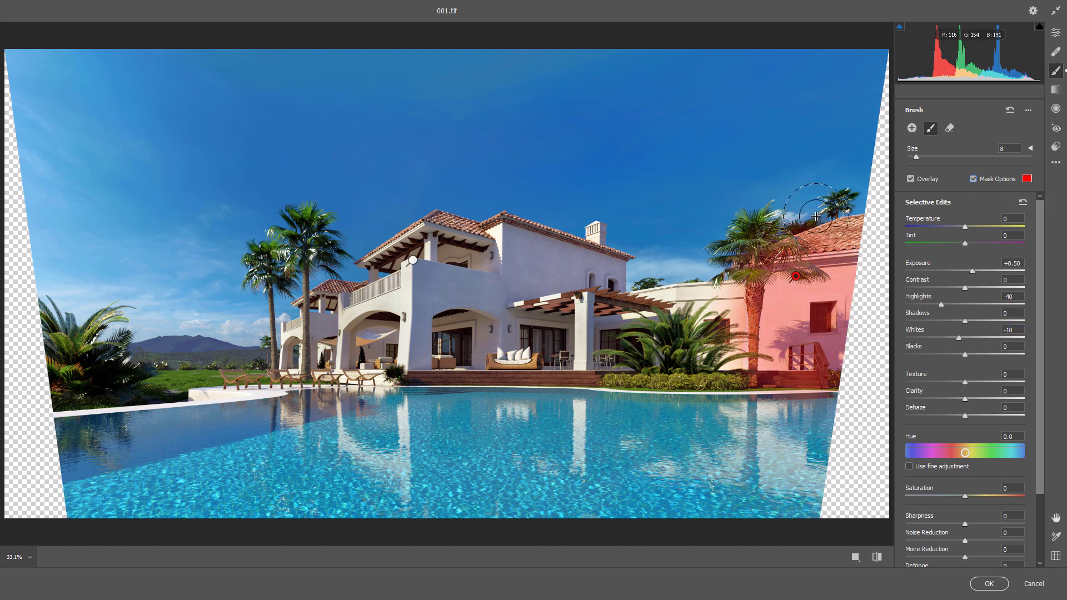
Erase the right-wing mask where it covers the palm tree, the background foliage and the adjoining cream wall, and hide the mask overlay.
{"action": "key", "text": "alt"}
{"action": "mouse_move", "coordinate": [819, 214]}
{"action": "left_mouse_down"}
{"action": "mouse_move", "coordinate": [739, 245]}
{"action": "mouse_move", "coordinate": [719, 336]}
{"action": "mouse_move", "coordinate": [740, 400]}
{"action": "mouse_move", "coordinate": [841, 408]}
{"action": "mouse_move", "coordinate": [756, 412]}
{"action": "mouse_move", "coordinate": [728, 270]}
{"action": "mouse_move", "coordinate": [722, 417]}
{"action": "left_mouse_up"}
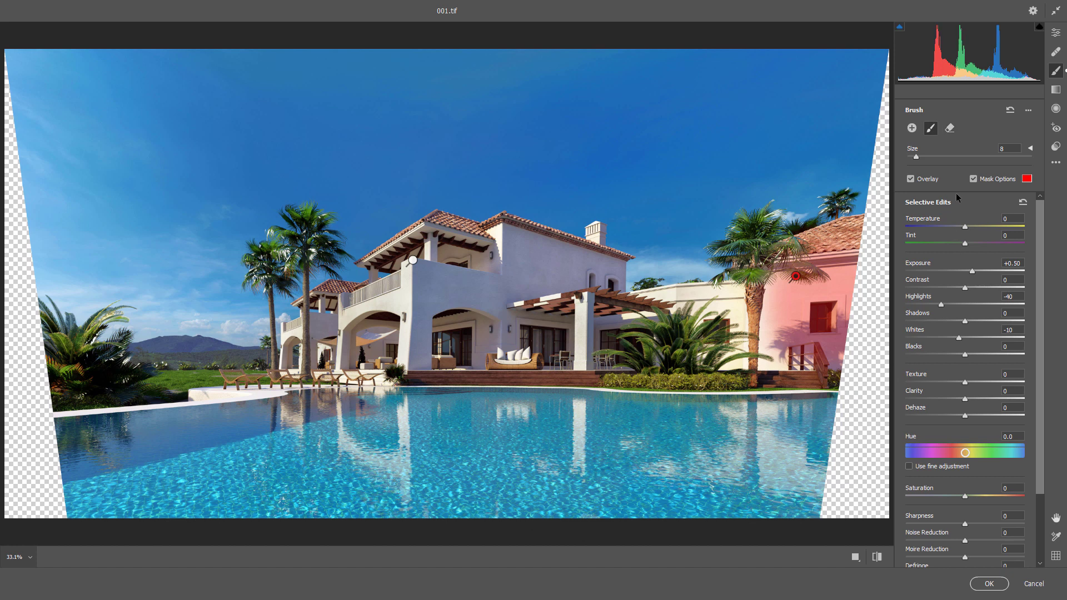
{"action": "left_click", "coordinate": [979, 178]}
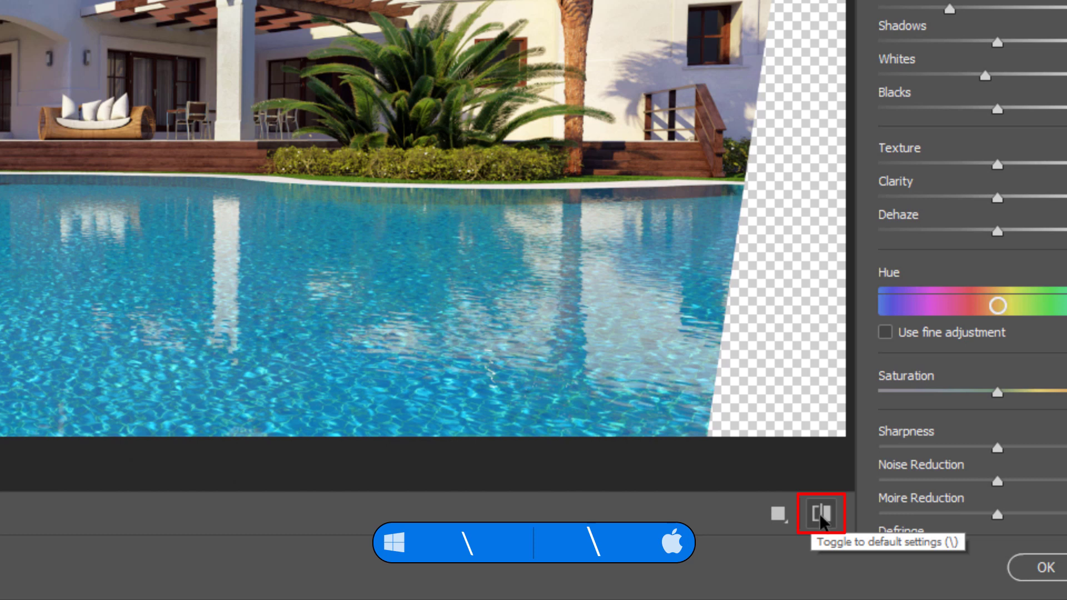
Compare the whole villa image before and after the brush adjustments by switching between default and current settings.
{"action": "left_click", "coordinate": [820, 515]}
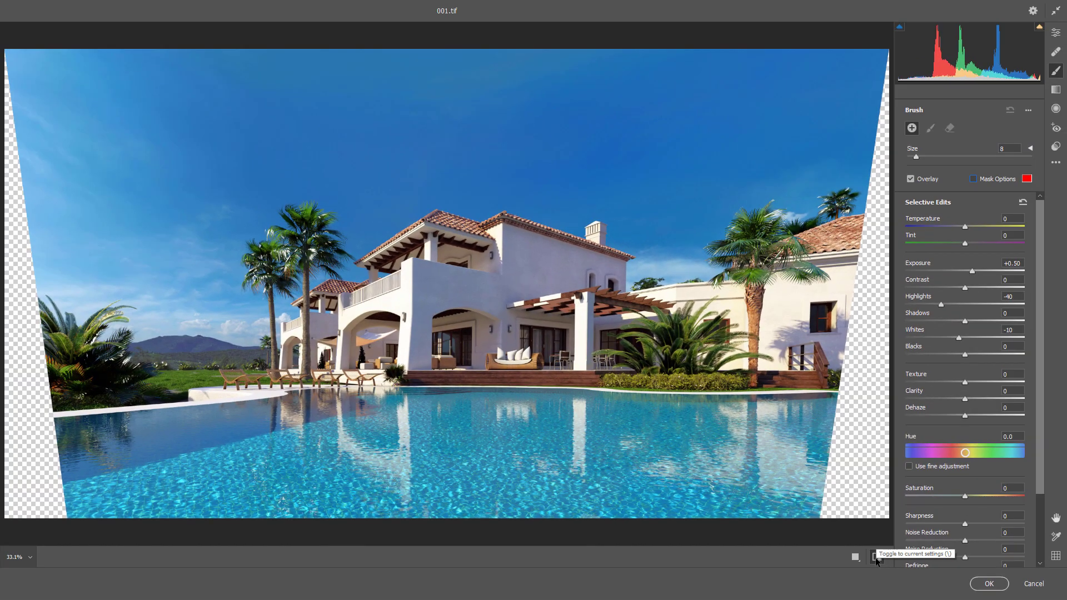
{"action": "left_click", "coordinate": [876, 558]}
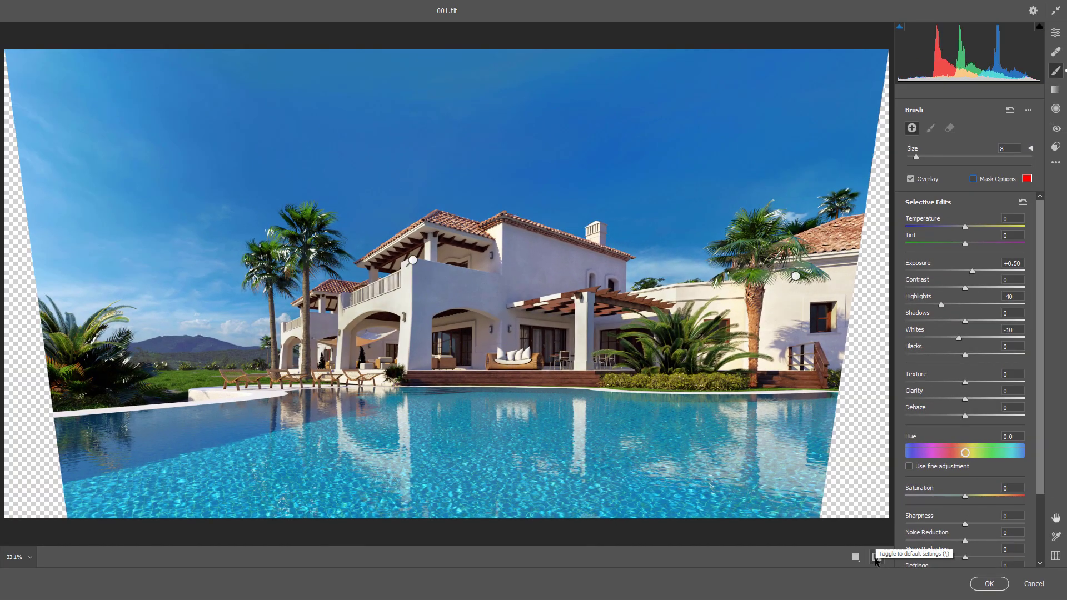
{"action": "left_click", "coordinate": [875, 558]}
{"action": "left_click", "coordinate": [875, 559]}
{"action": "left_click", "coordinate": [876, 558]}
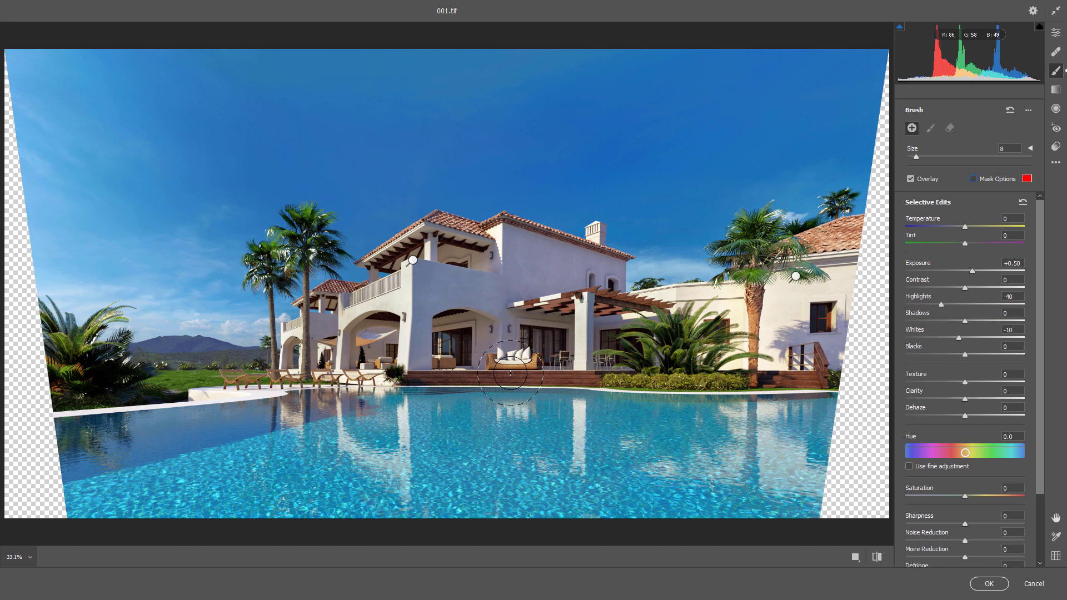
Review the front-wall and right-wing brush adjustments in turn and compare the full image with the default settings again.
{"action": "left_click", "coordinate": [412, 260]}
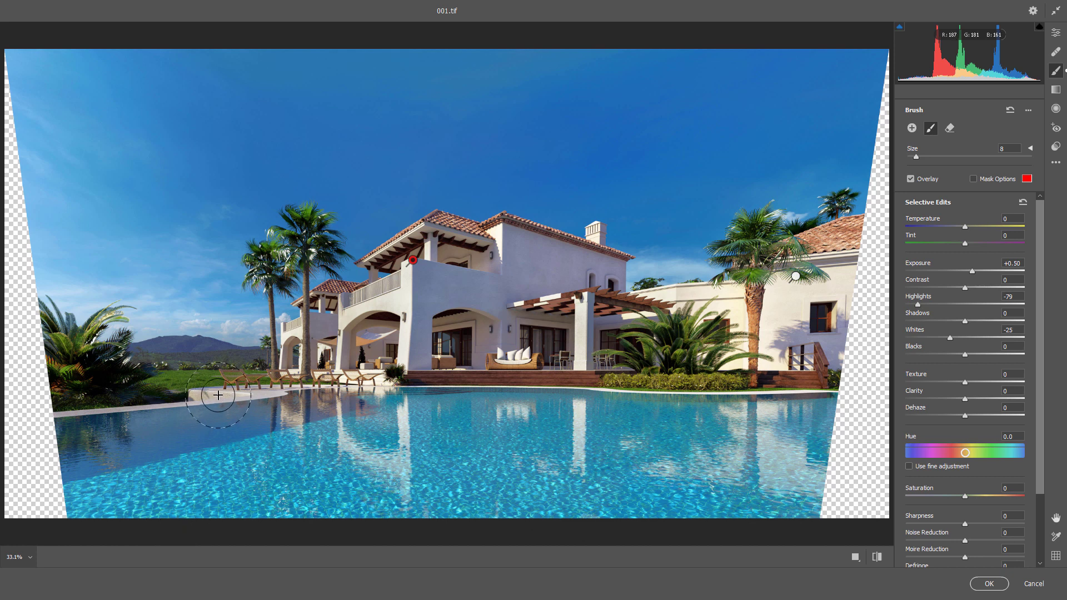
{"action": "key", "text": "ctrl+z"}
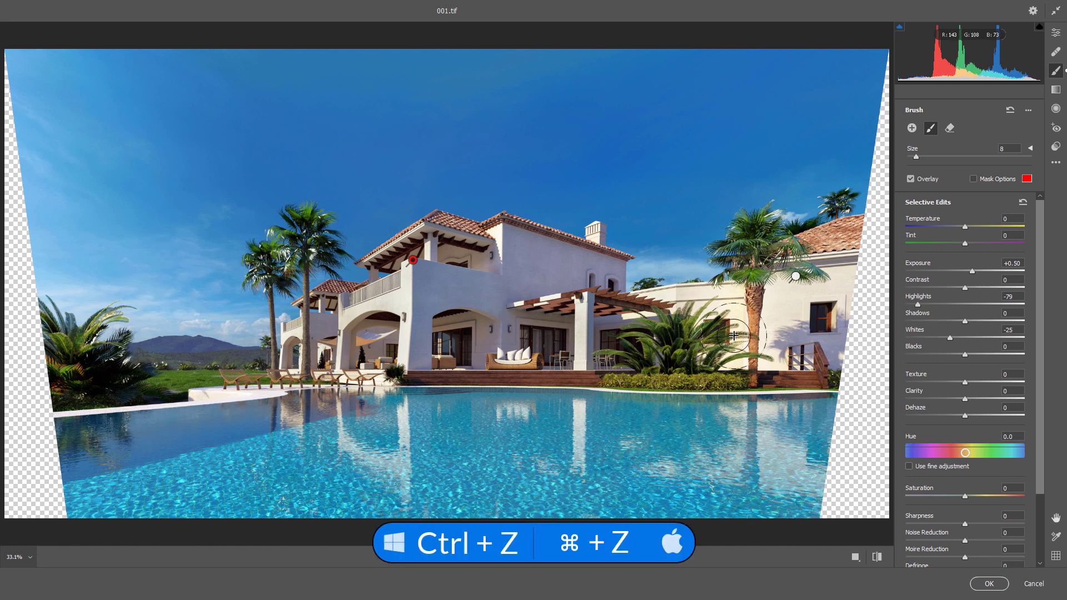
{"action": "left_click", "coordinate": [796, 277]}
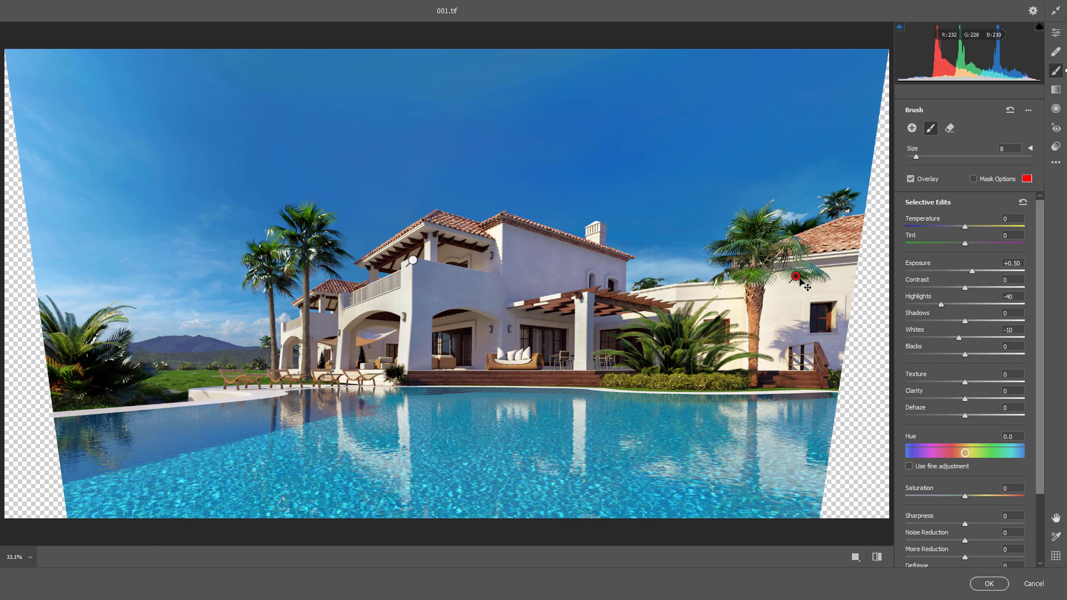
{"action": "left_click", "coordinate": [875, 557]}
{"action": "left_click", "coordinate": [875, 557]}
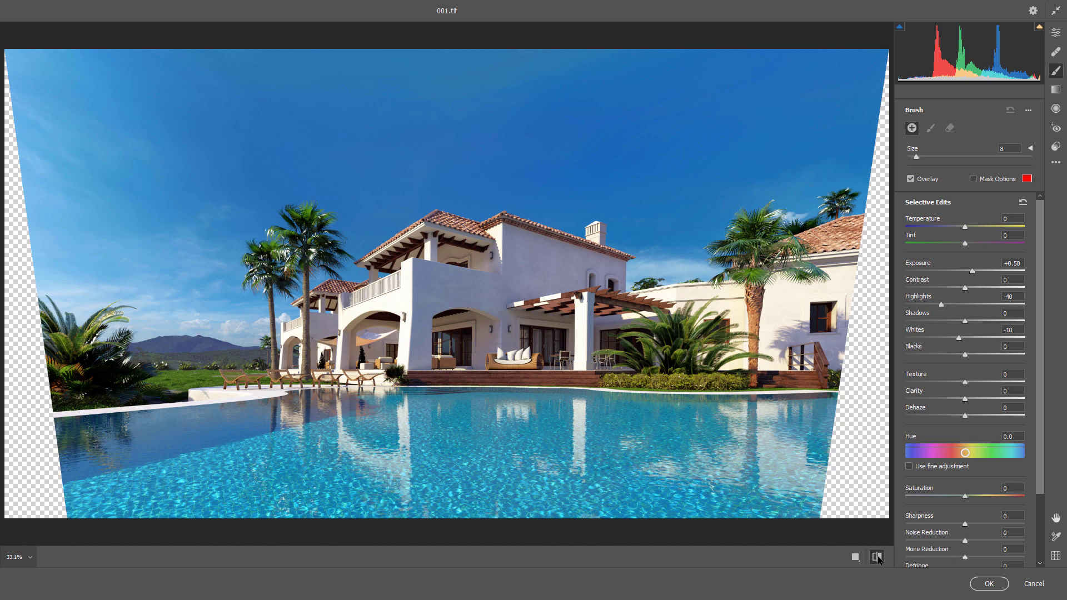
{"action": "left_click", "coordinate": [878, 557]}
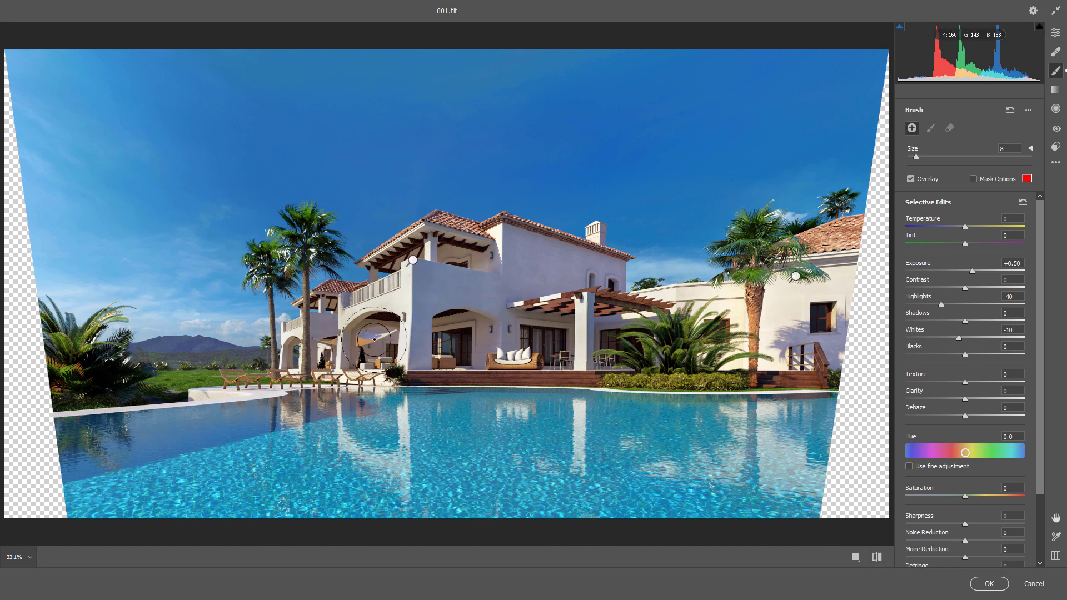
{"action": "left_click", "coordinate": [877, 557]}
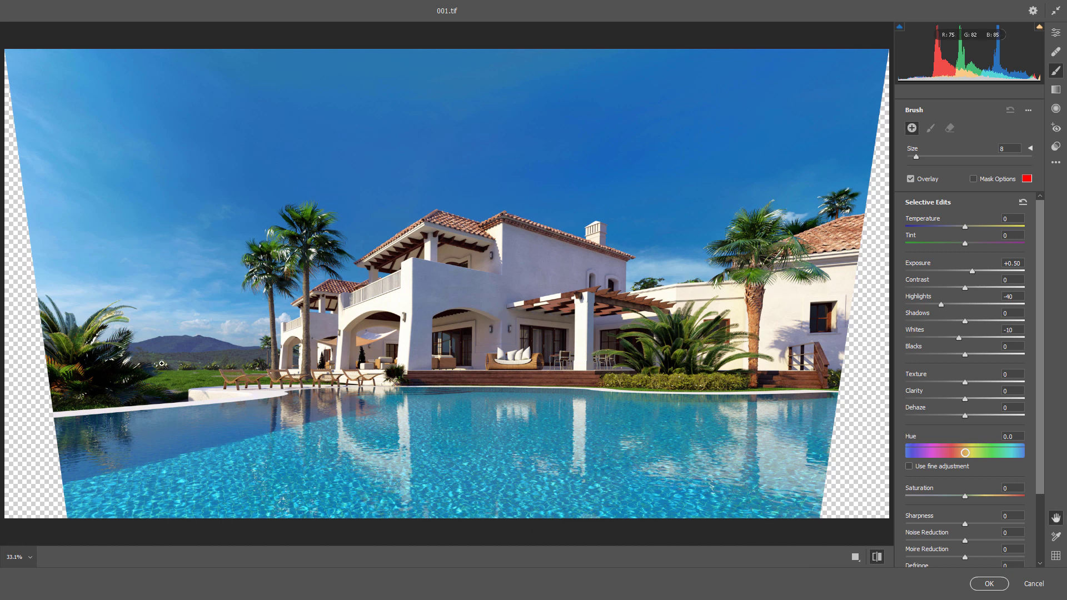
Compare the pool edge and sun loungers at 100% between the default and current settings.
{"action": "left_click_drag", "start_coordinate": [154, 352], "coordinate": [208, 334]}
{"action": "left_click", "coordinate": [302, 368]}
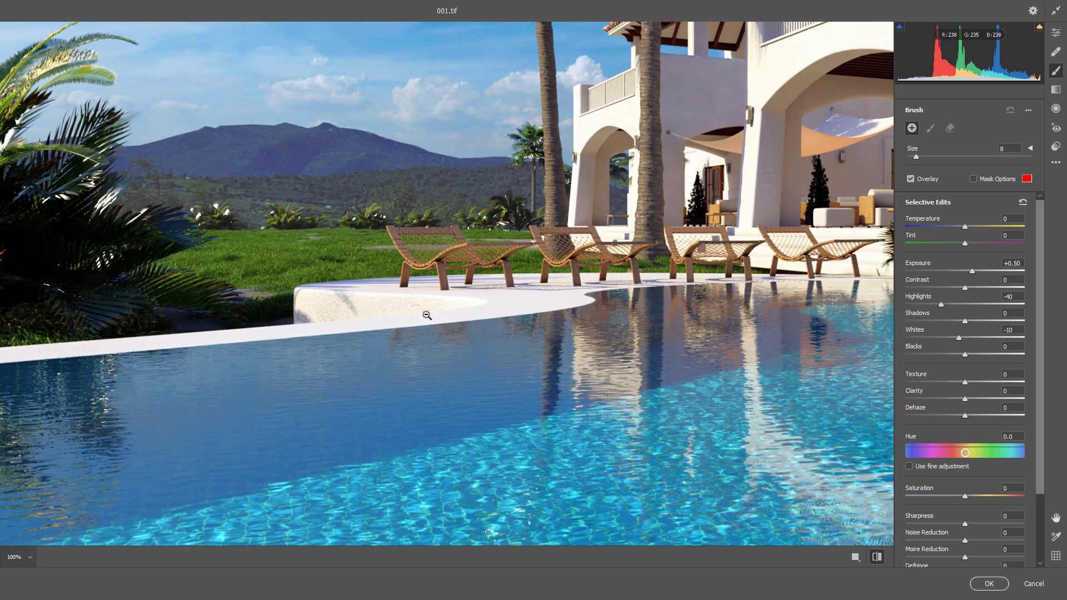
{"action": "left_click", "coordinate": [878, 557]}
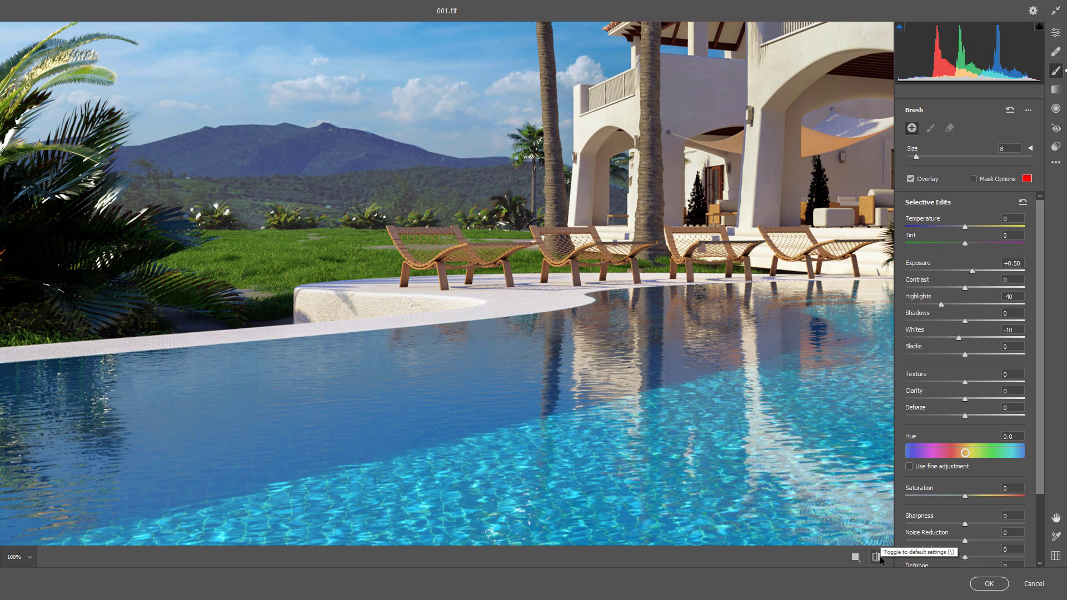
{"action": "left_click", "coordinate": [879, 557]}
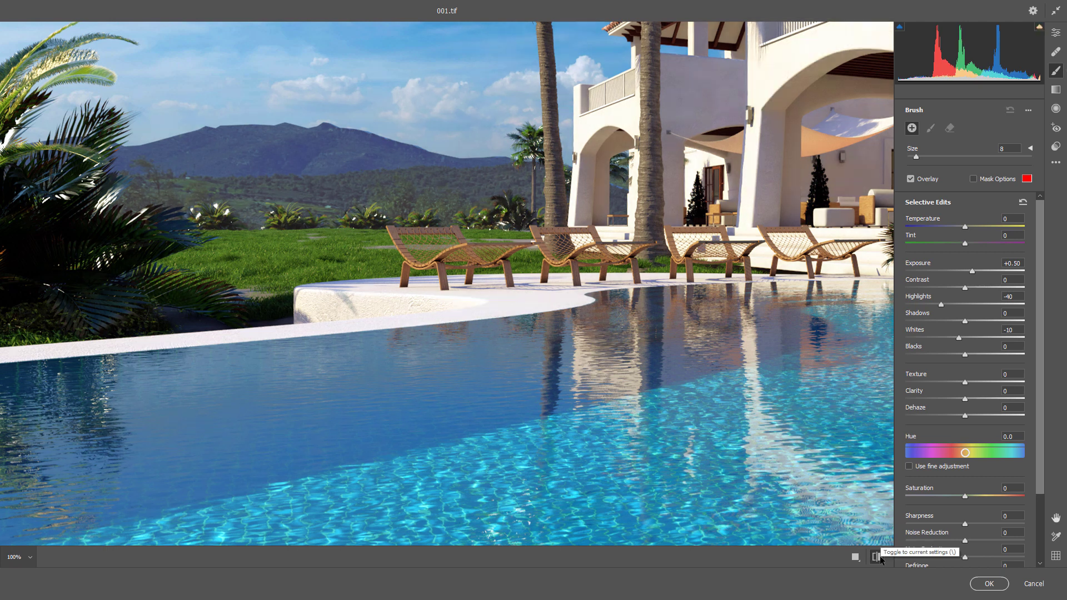
{"action": "left_click", "coordinate": [879, 557]}
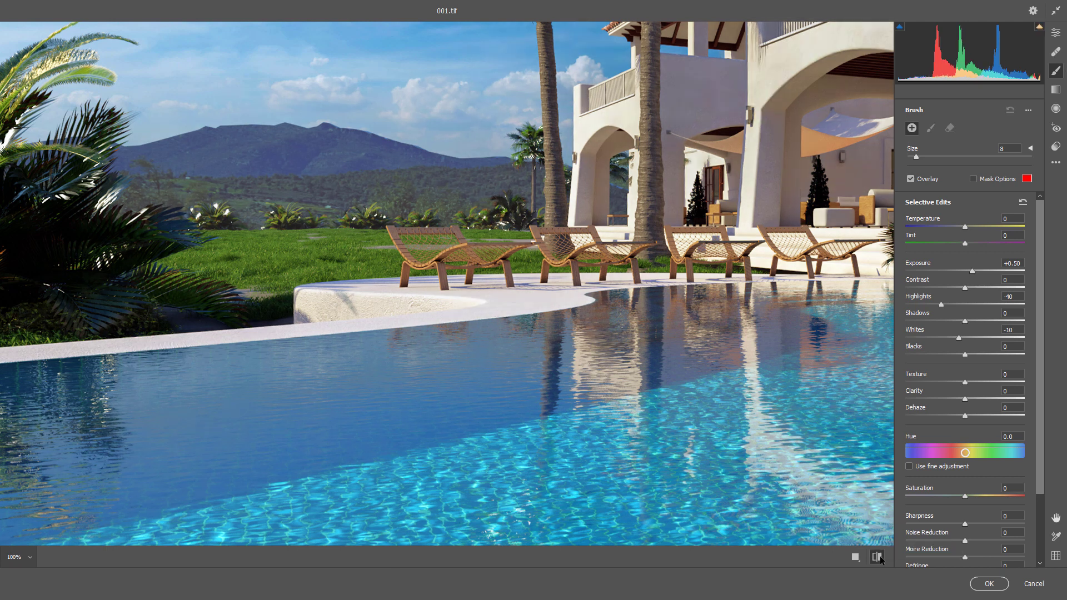
{"action": "left_click", "coordinate": [878, 557]}
Compare the villa's front arches and balcony wall at 100% between the default and current settings.
{"action": "left_click_drag", "start_coordinate": [556, 310], "coordinate": [473, 468]}
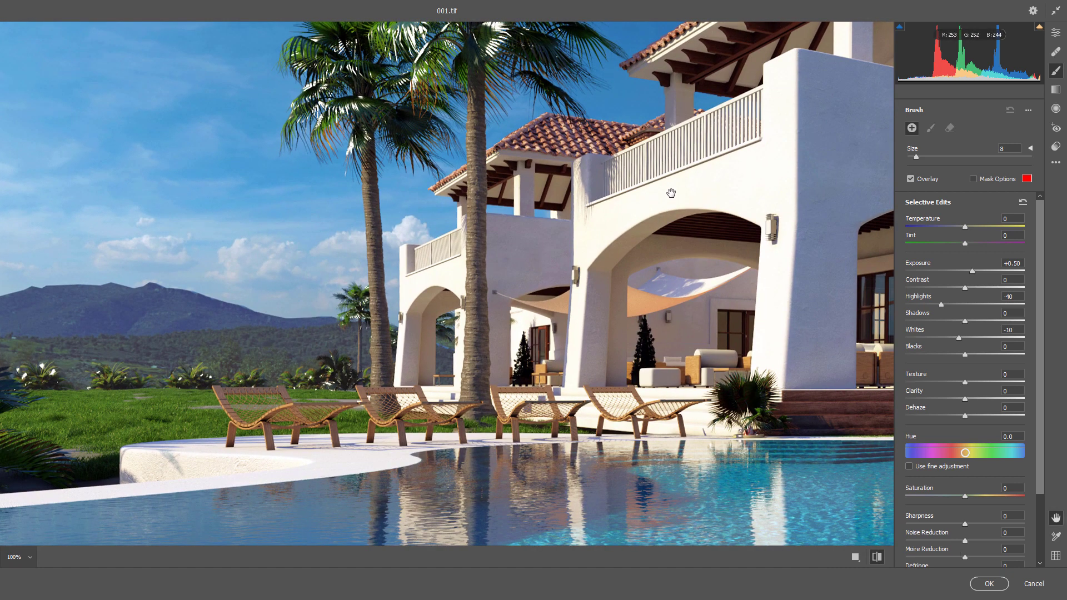
{"action": "left_click", "coordinate": [879, 561]}
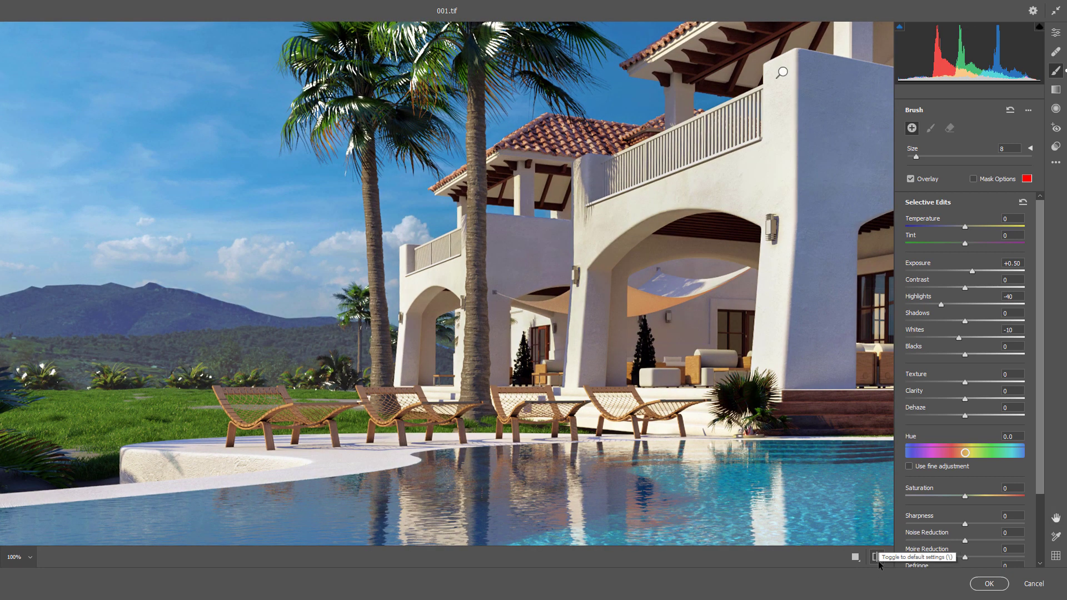
{"action": "left_click", "coordinate": [879, 561]}
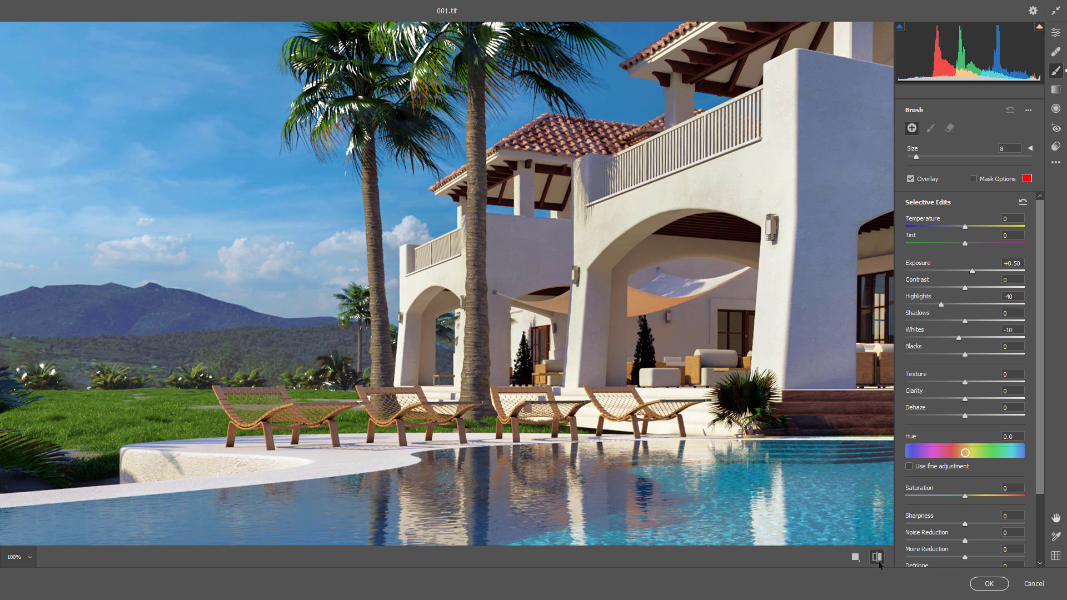
{"action": "left_click", "coordinate": [879, 562]}
Add a brush adjustment on the white terrace steps behind the loungers, inspect the pergola and upper facade, and fit the image to the view.
{"action": "mouse_move", "coordinate": [723, 434]}
{"action": "left_mouse_down"}
{"action": "mouse_move", "coordinate": [539, 376]}
{"action": "mouse_move", "coordinate": [563, 370]}
{"action": "left_mouse_up"}
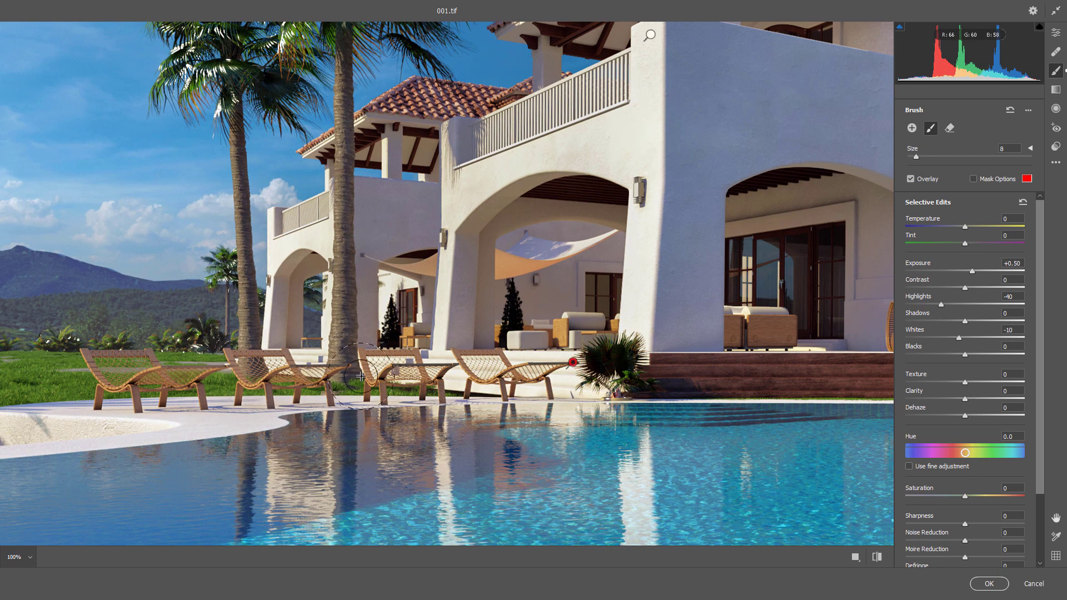
{"action": "left_click_drag", "start_coordinate": [818, 152], "coordinate": [215, 298]}
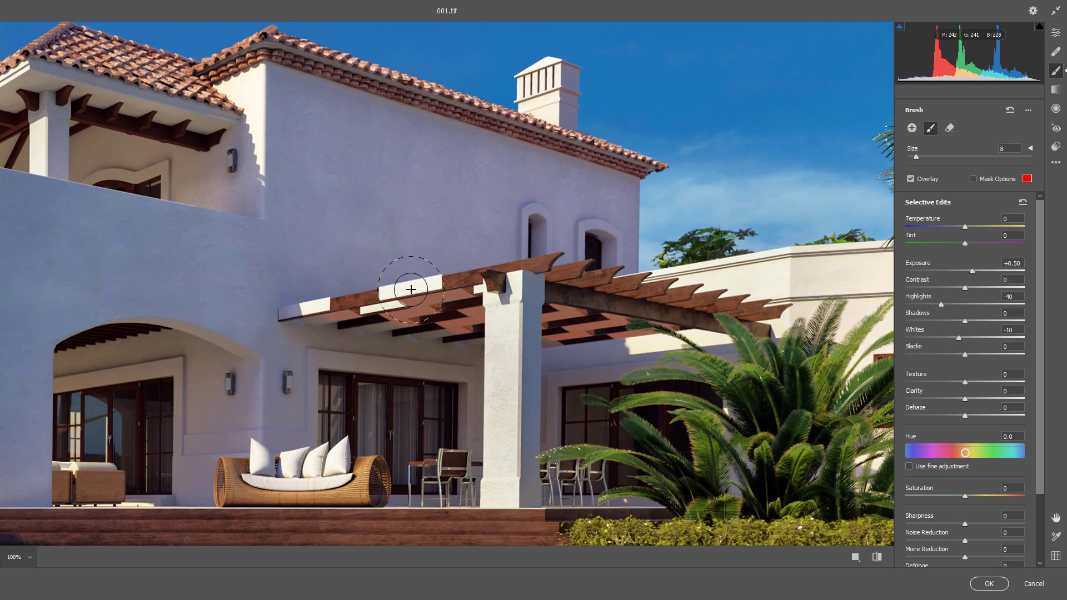
{"action": "left_click_drag", "start_coordinate": [560, 297], "coordinate": [303, 321]}
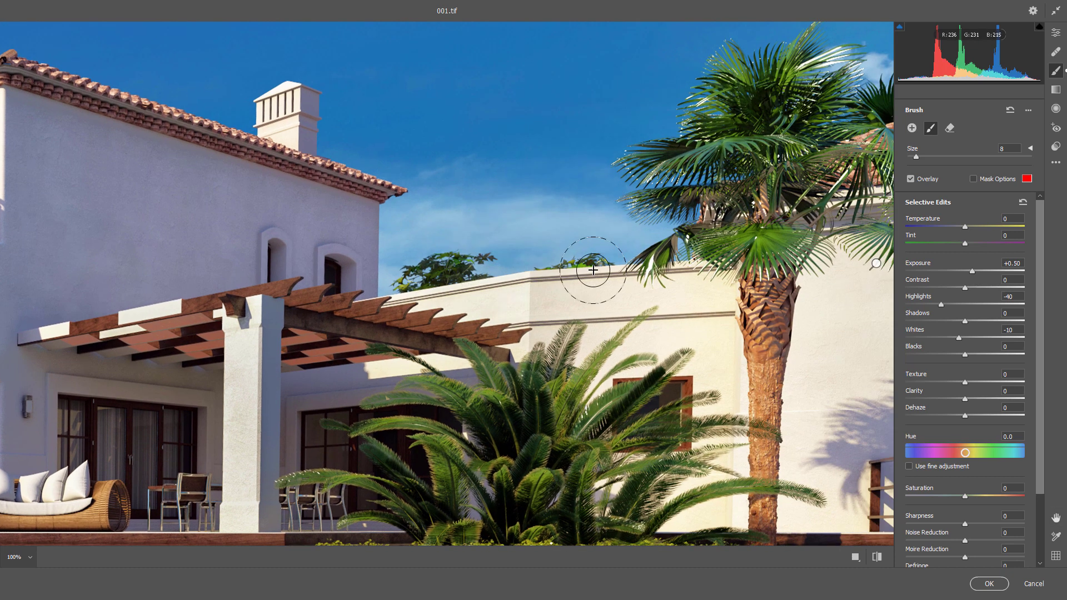
{"action": "left_click_drag", "start_coordinate": [290, 99], "coordinate": [477, 245]}
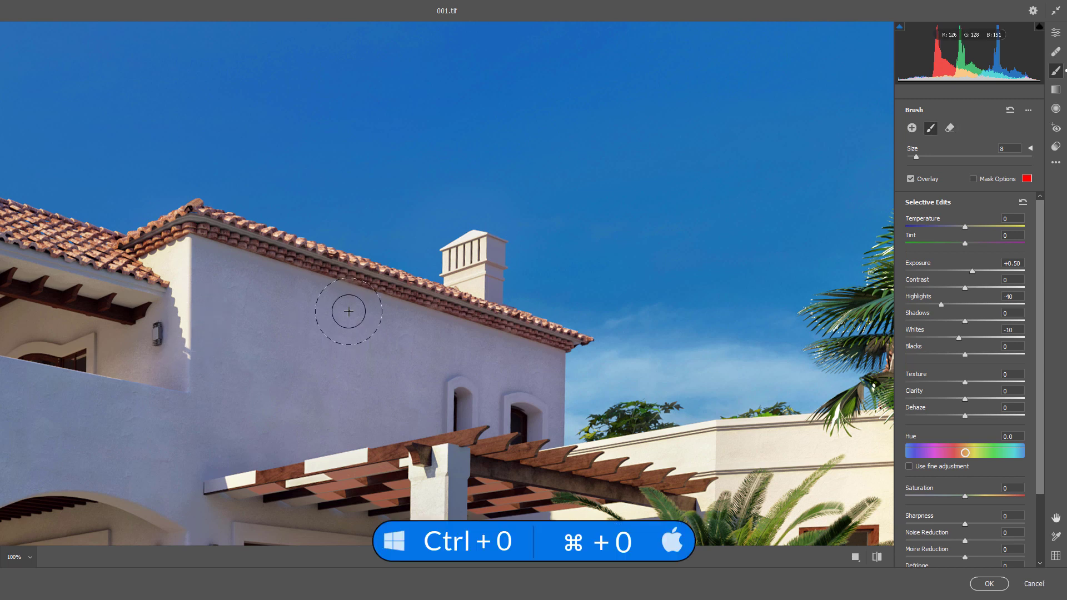
{"action": "key", "text": "ctrl+0"}
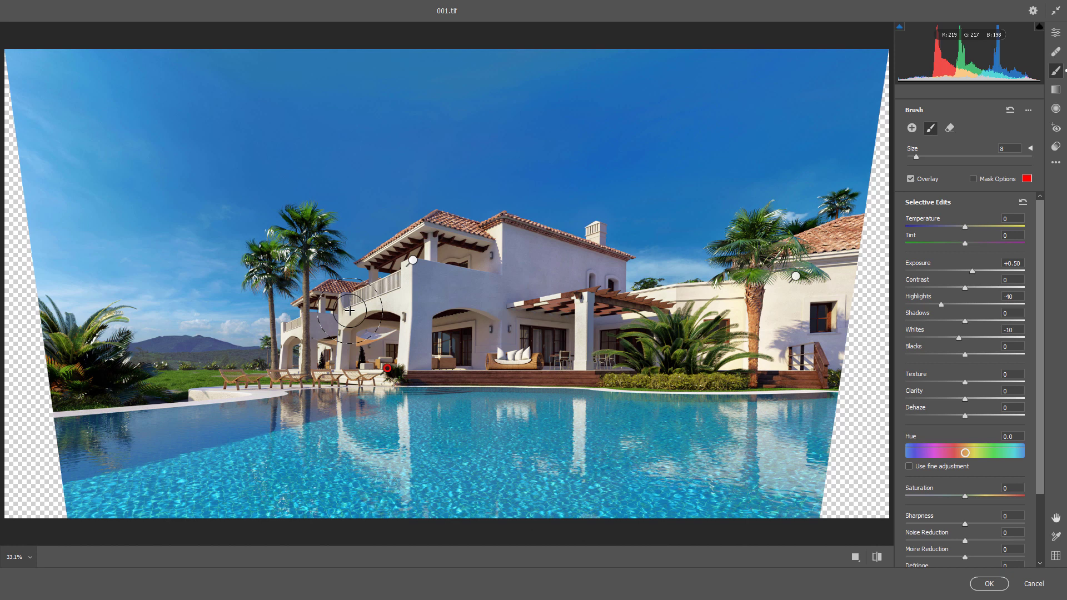
{"action": "key", "text": "e"}
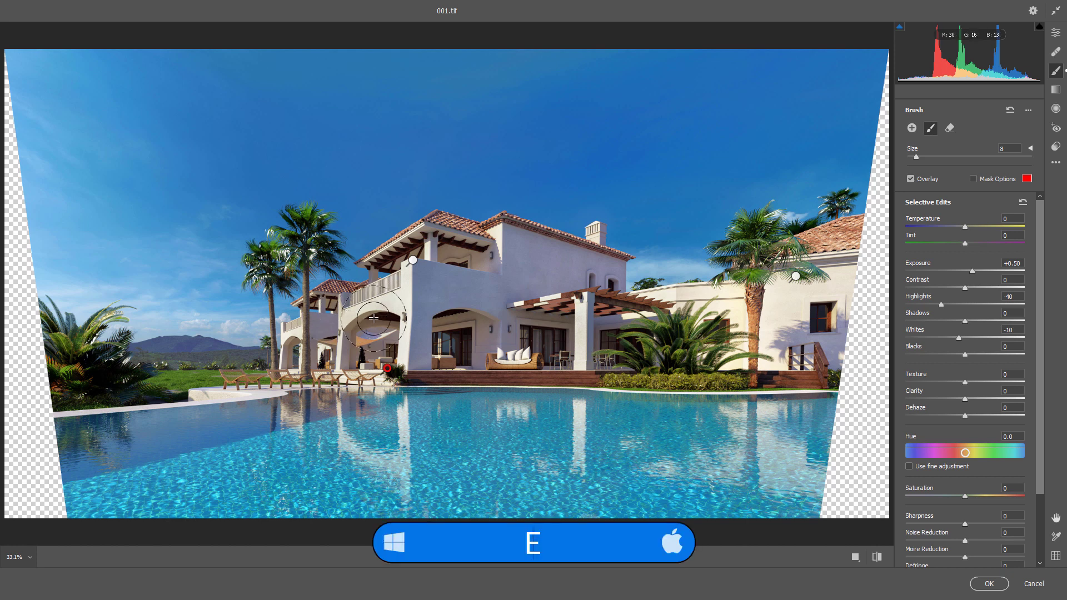
In the global Basic adjustments, set Texture to +22 and Clarity to +6 while checking the villa's walls at 100%.
{"action": "left_click", "coordinate": [1057, 34]}
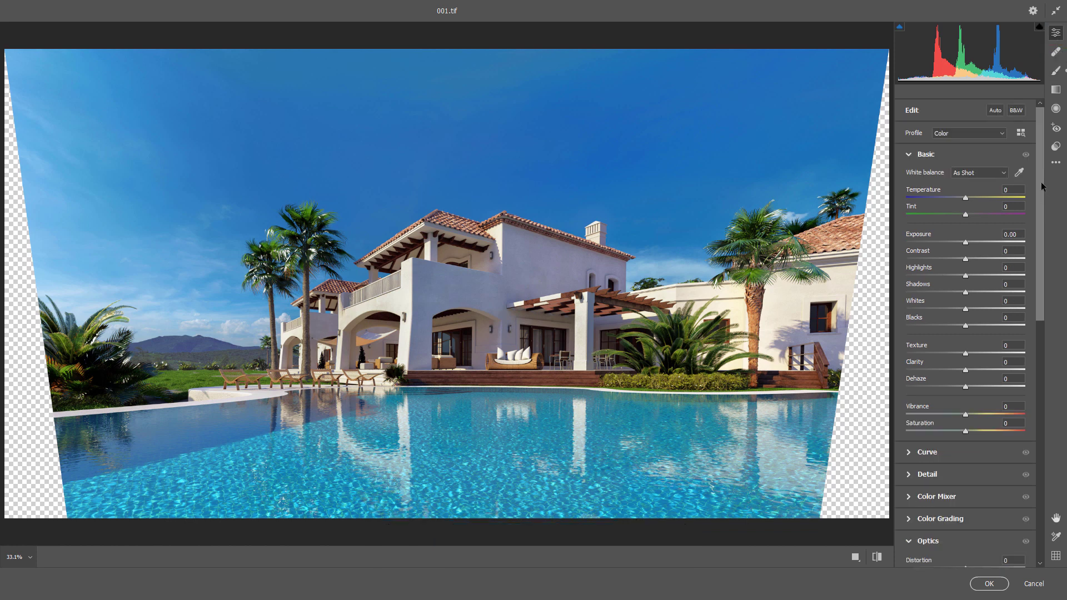
{"action": "left_click_drag", "start_coordinate": [1043, 186], "coordinate": [1041, 259]}
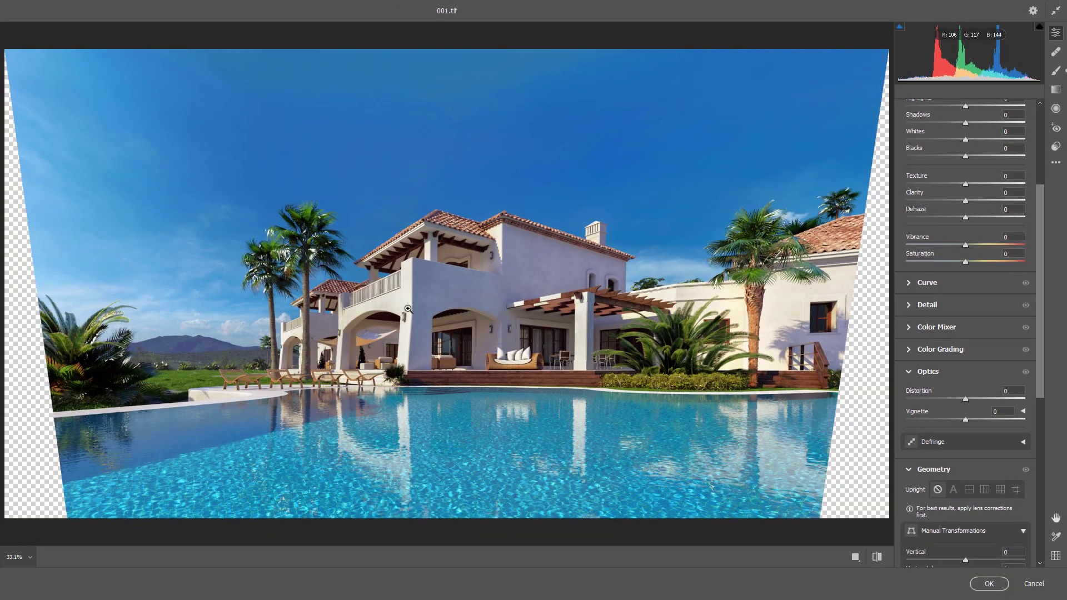
{"action": "left_click", "coordinate": [369, 310]}
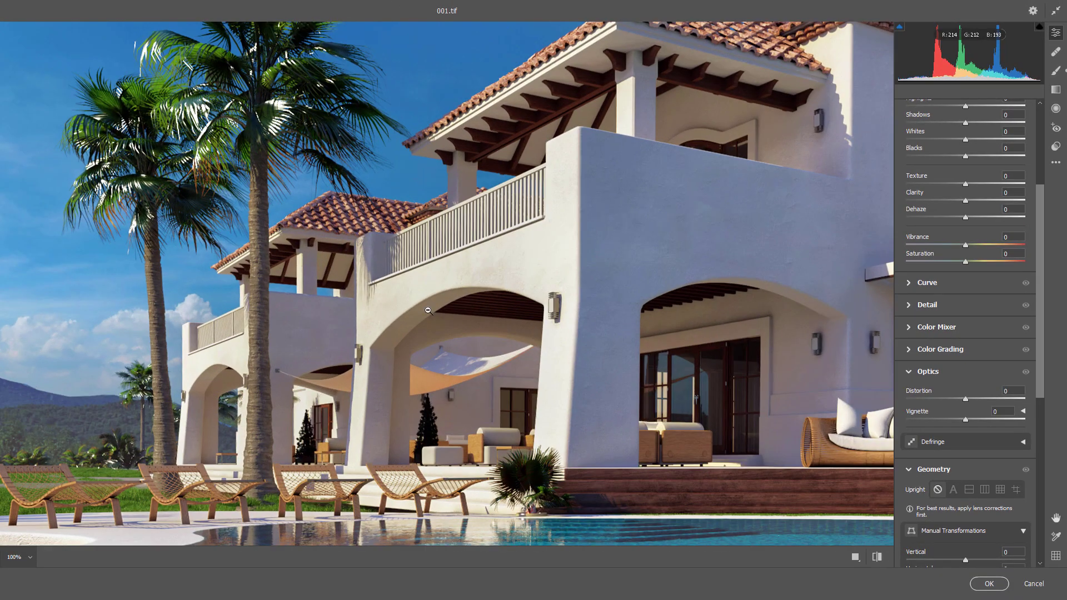
{"action": "left_click", "coordinate": [966, 189]}
{"action": "left_click_drag", "start_coordinate": [722, 222], "coordinate": [508, 212]}
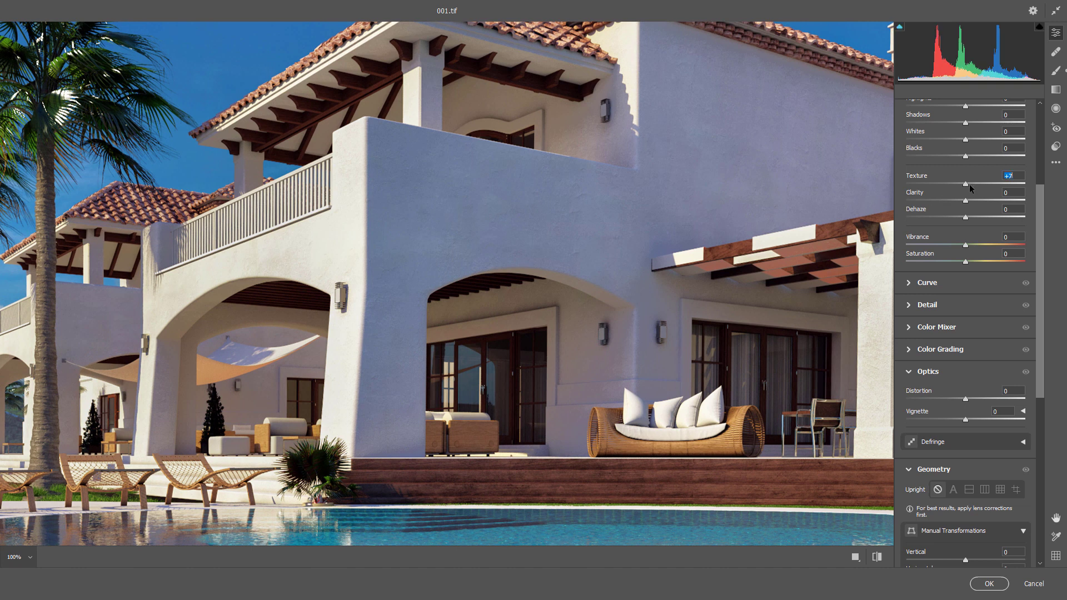
{"action": "mouse_move", "coordinate": [1014, 183]}
{"action": "left_mouse_down"}
{"action": "mouse_move", "coordinate": [960, 199]}
{"action": "mouse_move", "coordinate": [1003, 184]}
{"action": "left_mouse_up"}
{"action": "left_click", "coordinate": [1015, 182]}
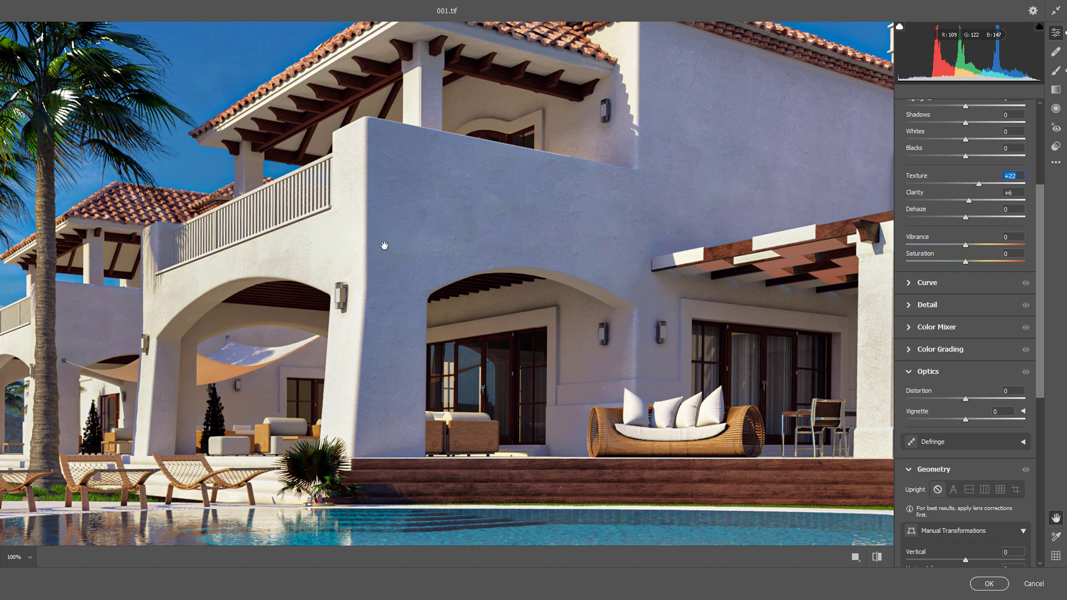
Select the front-wall brush adjustment and set its Whites to -48 and Exposure to +0.30.
{"action": "left_click_drag", "start_coordinate": [384, 243], "coordinate": [648, 236]}
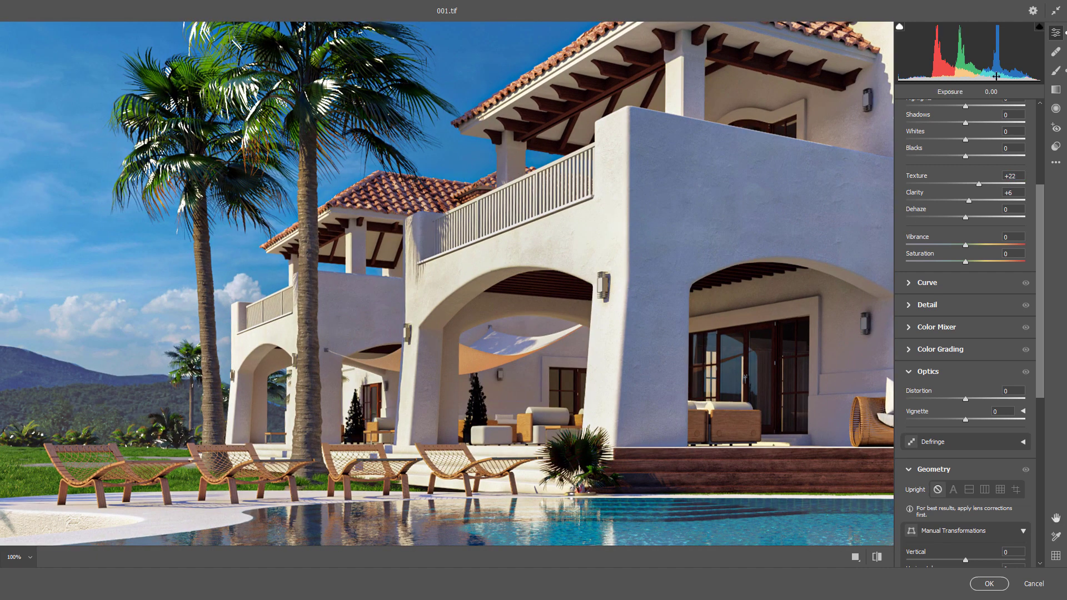
{"action": "left_click", "coordinate": [1058, 71]}
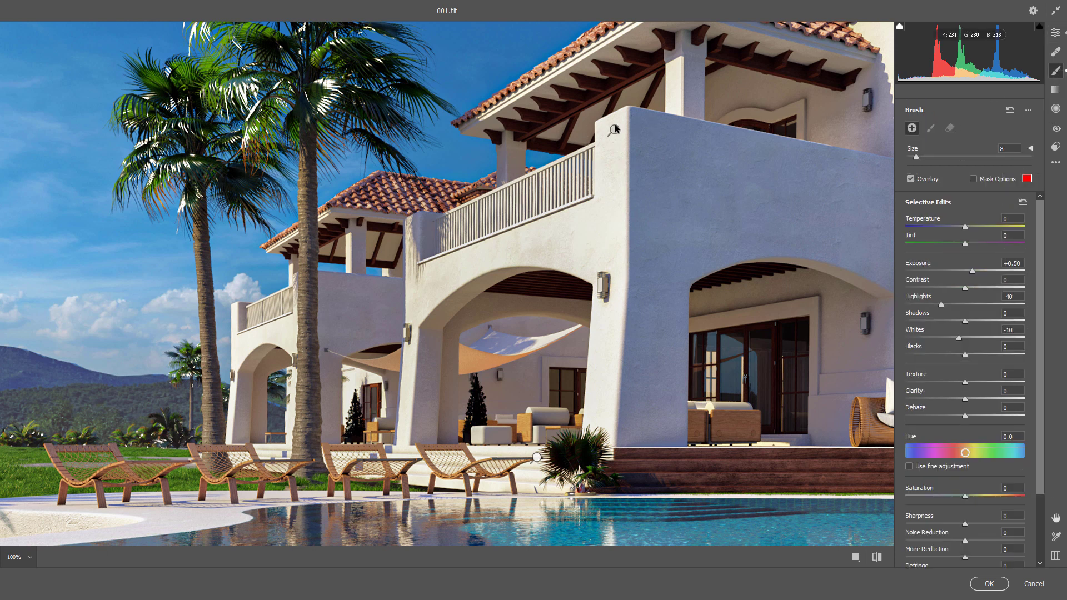
{"action": "left_click", "coordinate": [613, 130]}
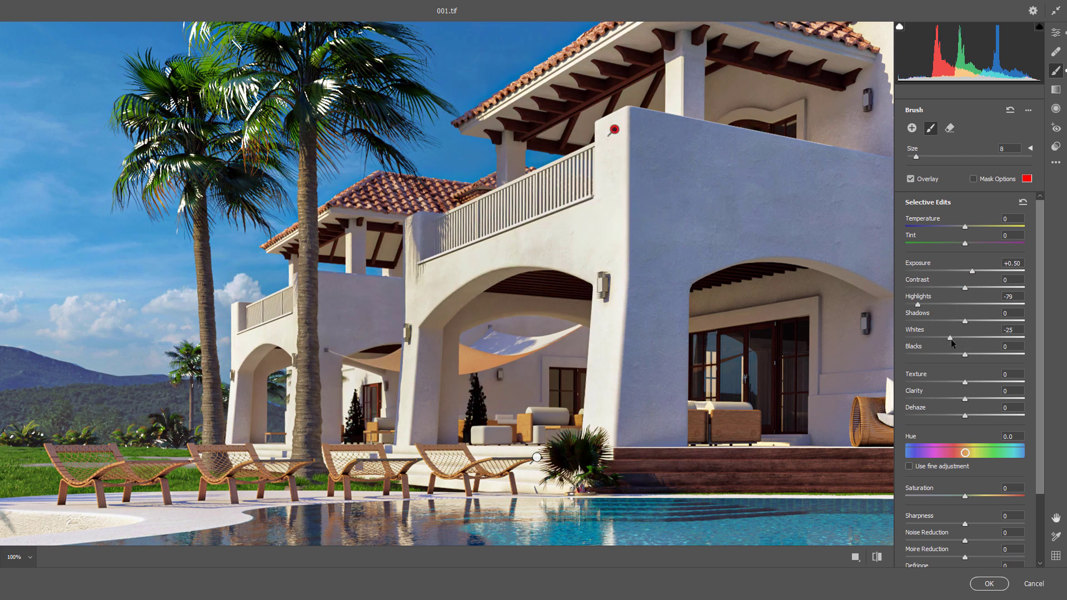
{"action": "left_click_drag", "start_coordinate": [940, 340], "coordinate": [931, 337]}
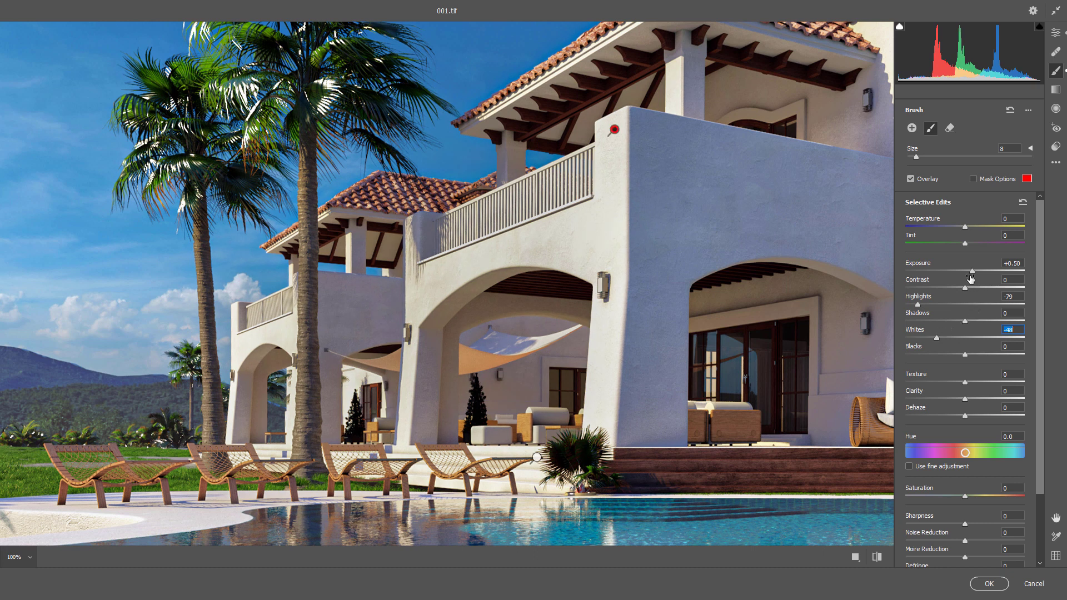
{"action": "left_click_drag", "start_coordinate": [972, 272], "coordinate": [953, 284]}
Paint a new brush adjustment over the distant wing's arch wall and the front corner pillar, erasing spill from the front wall and arch opening.
{"action": "left_click", "coordinate": [913, 128]}
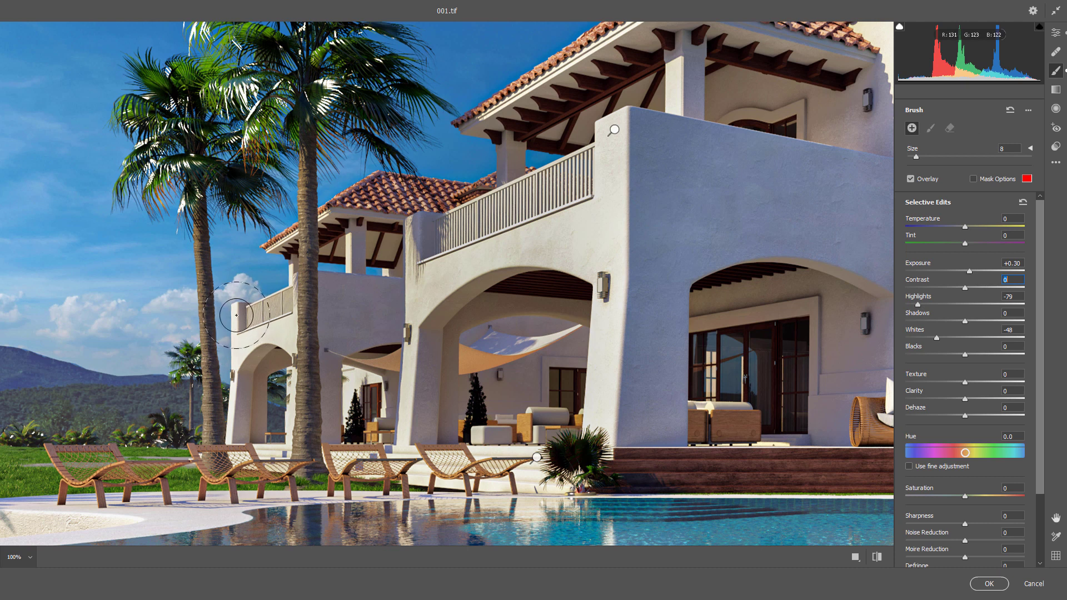
{"action": "mouse_move", "coordinate": [250, 312]}
{"action": "left_mouse_down"}
{"action": "mouse_move", "coordinate": [223, 367]}
{"action": "mouse_move", "coordinate": [221, 427]}
{"action": "mouse_move", "coordinate": [254, 305]}
{"action": "mouse_move", "coordinate": [229, 435]}
{"action": "left_mouse_up"}
{"action": "mouse_move", "coordinate": [617, 232]}
{"action": "left_mouse_down"}
{"action": "mouse_move", "coordinate": [604, 214]}
{"action": "mouse_move", "coordinate": [590, 430]}
{"action": "left_mouse_up"}
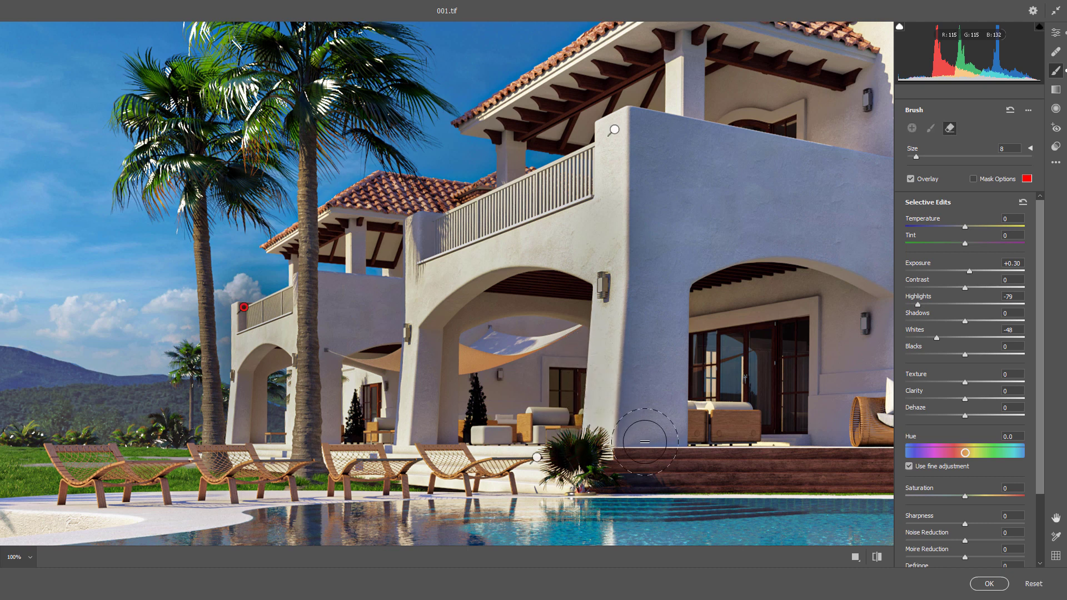
{"action": "key", "text": "alt"}
{"action": "left_click_drag", "start_coordinate": [670, 322], "coordinate": [668, 198]}
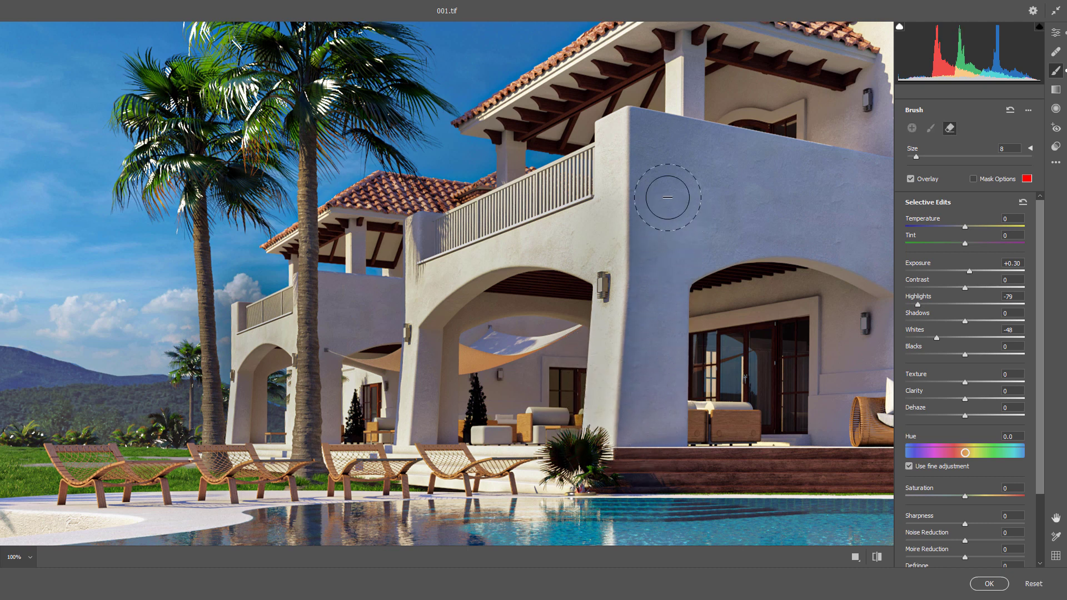
{"action": "left_click_drag", "start_coordinate": [560, 320], "coordinate": [543, 462]}
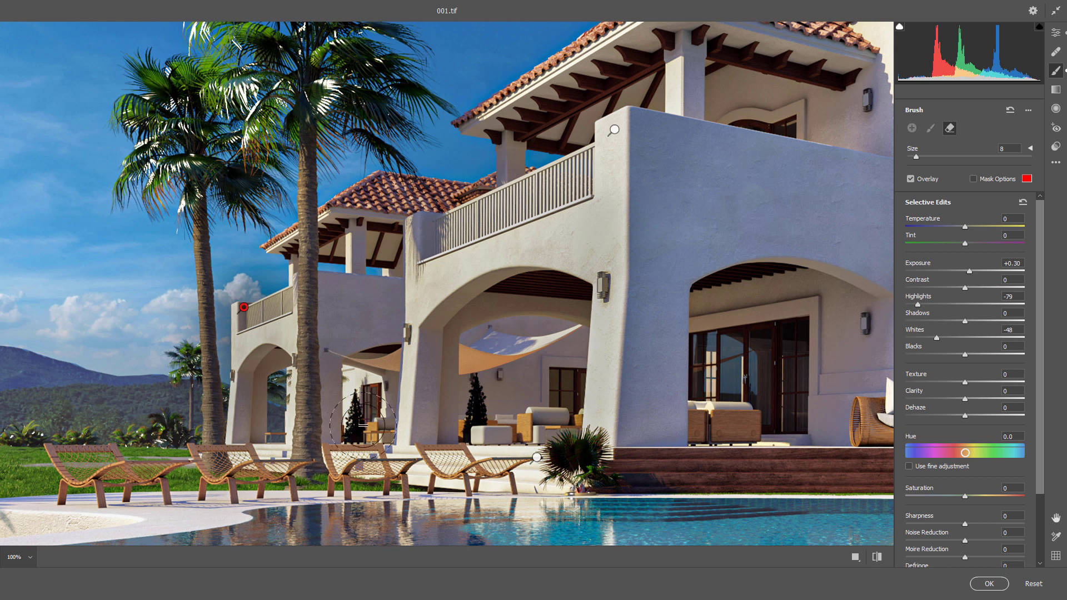
Use the mask overlay to erase spill around the distant wing, and set this brush adjustment's Highlights to -25 and Whites to -36.
{"action": "left_click", "coordinate": [975, 179]}
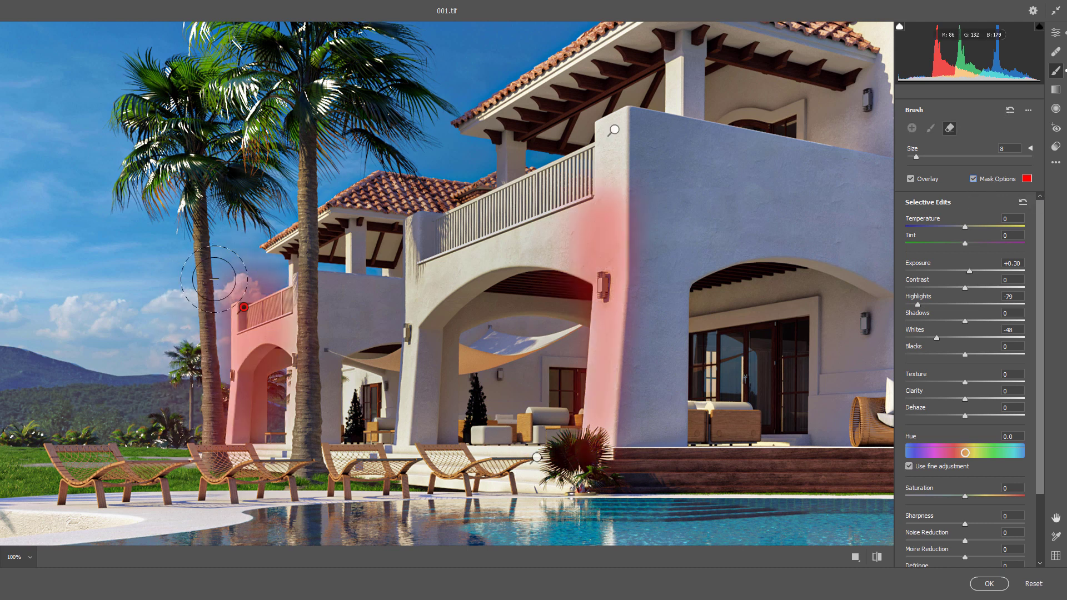
{"action": "left_click_drag", "start_coordinate": [274, 268], "coordinate": [321, 315]}
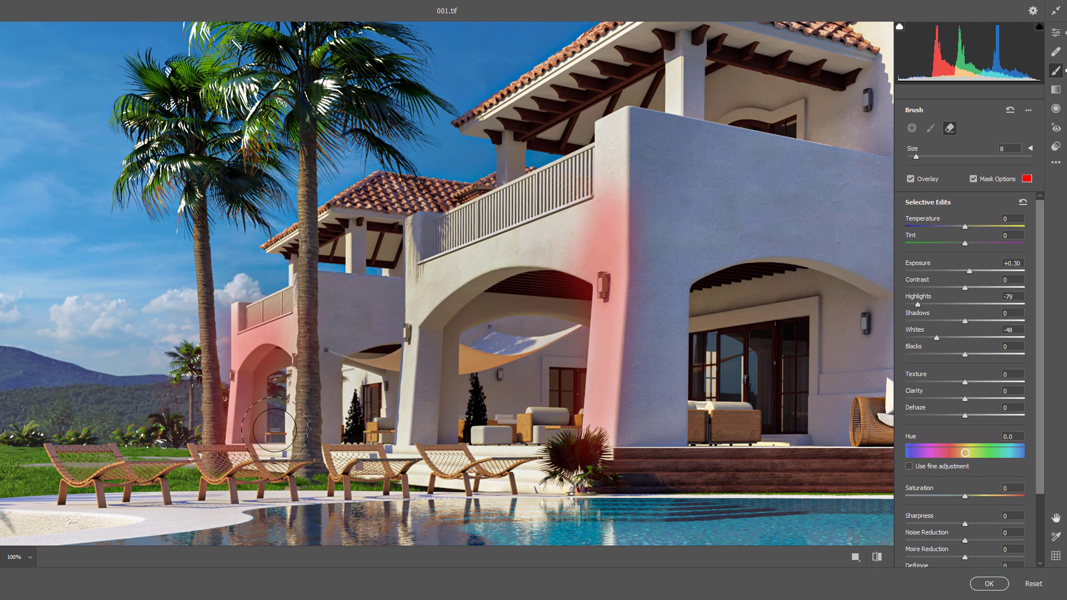
{"action": "left_click", "coordinate": [987, 180]}
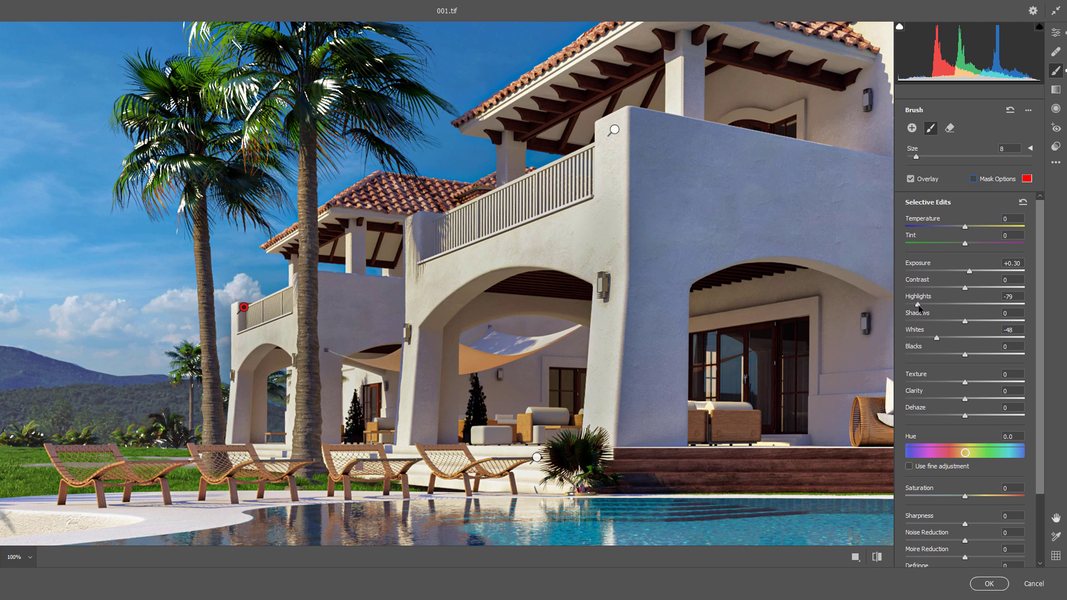
{"action": "left_click_drag", "start_coordinate": [918, 305], "coordinate": [951, 301]}
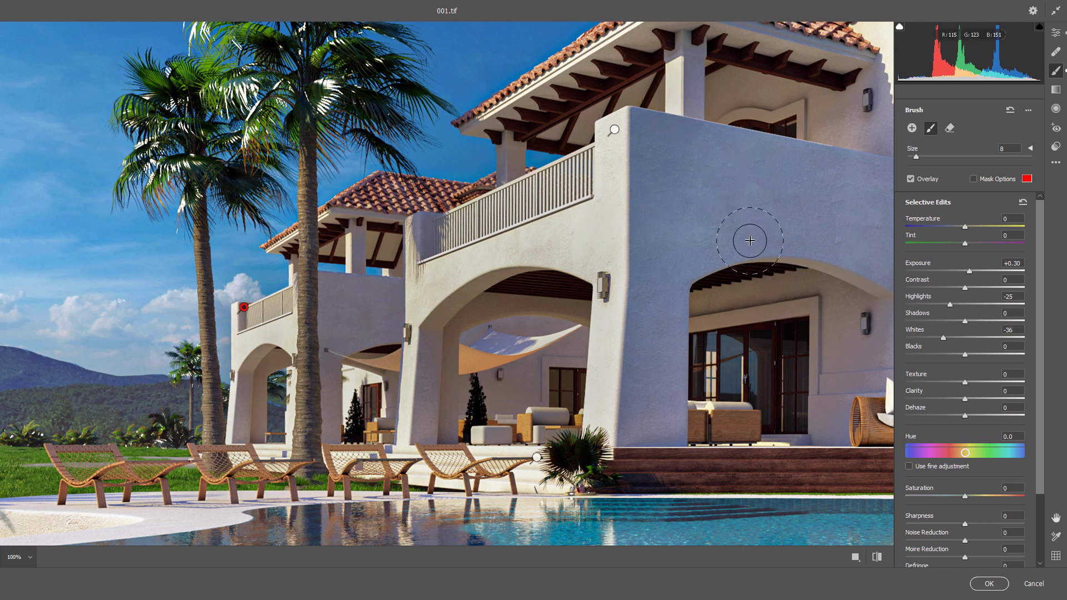
Inspect the upper facade, pergola, seating area and garden wall at 100% for wall brightness.
{"action": "key", "text": "space"}
{"action": "left_click_drag", "start_coordinate": [706, 217], "coordinate": [551, 354]}
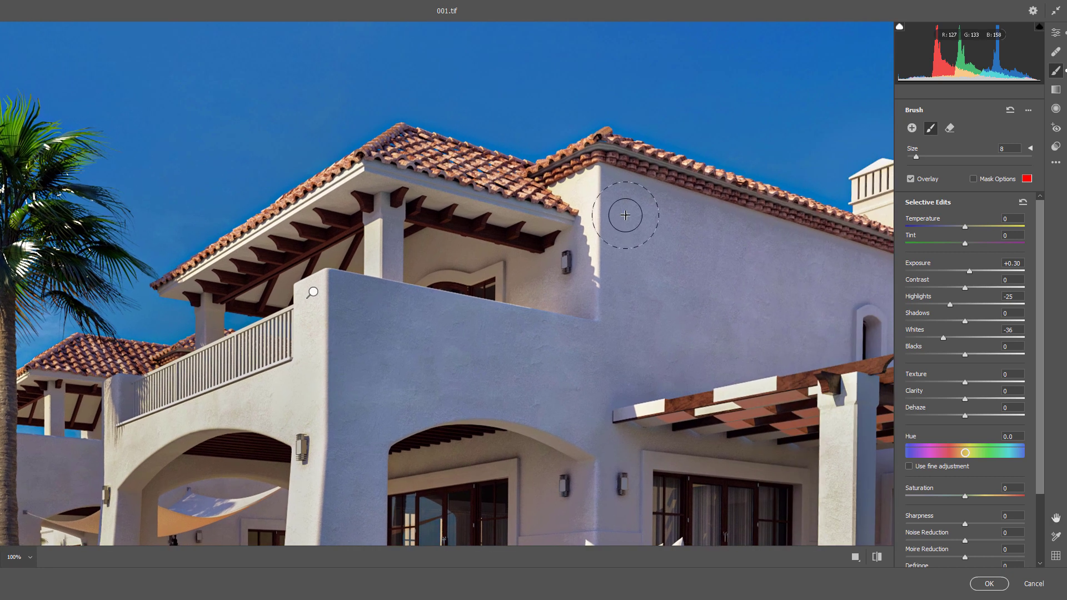
{"action": "key", "text": "space"}
{"action": "left_click_drag", "start_coordinate": [845, 413], "coordinate": [585, 238]}
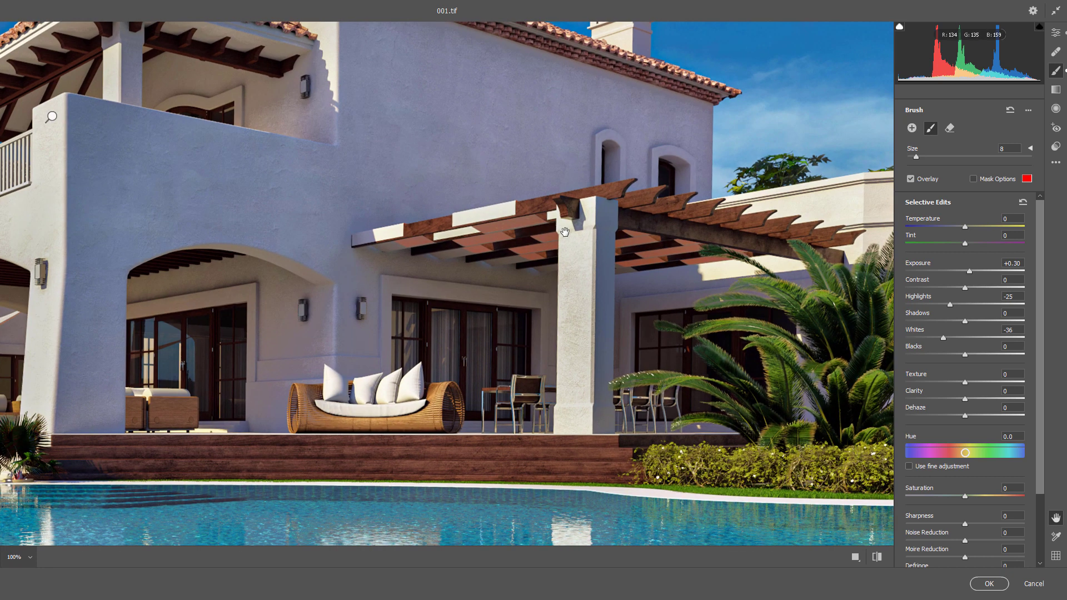
{"action": "left_click_drag", "start_coordinate": [440, 215], "coordinate": [396, 225]}
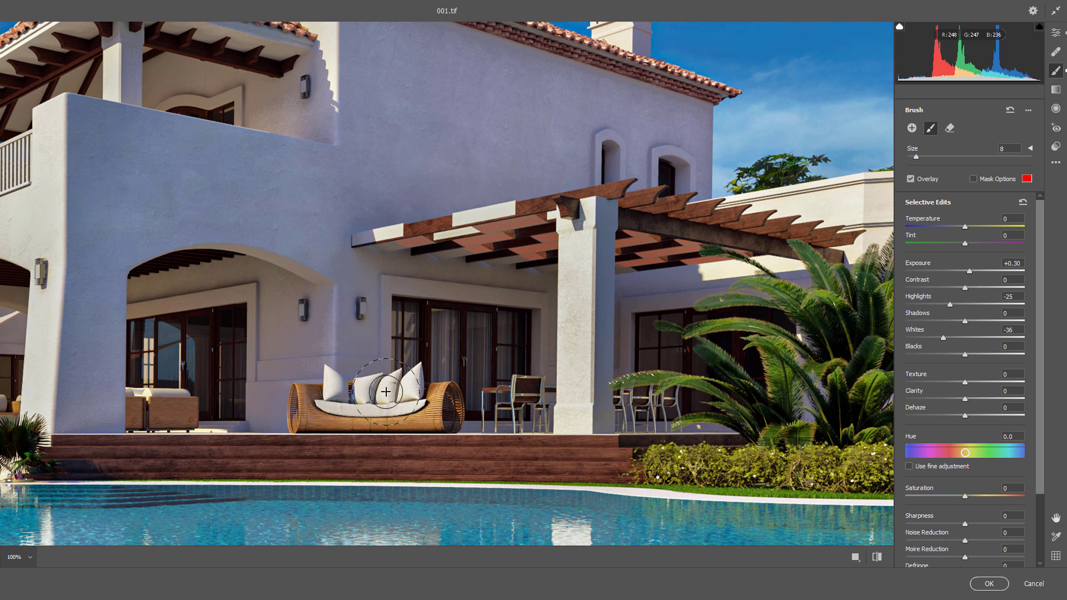
{"action": "key", "text": "space"}
{"action": "left_click_drag", "start_coordinate": [479, 359], "coordinate": [155, 432]}
{"action": "left_click_drag", "start_coordinate": [534, 277], "coordinate": [479, 272]}
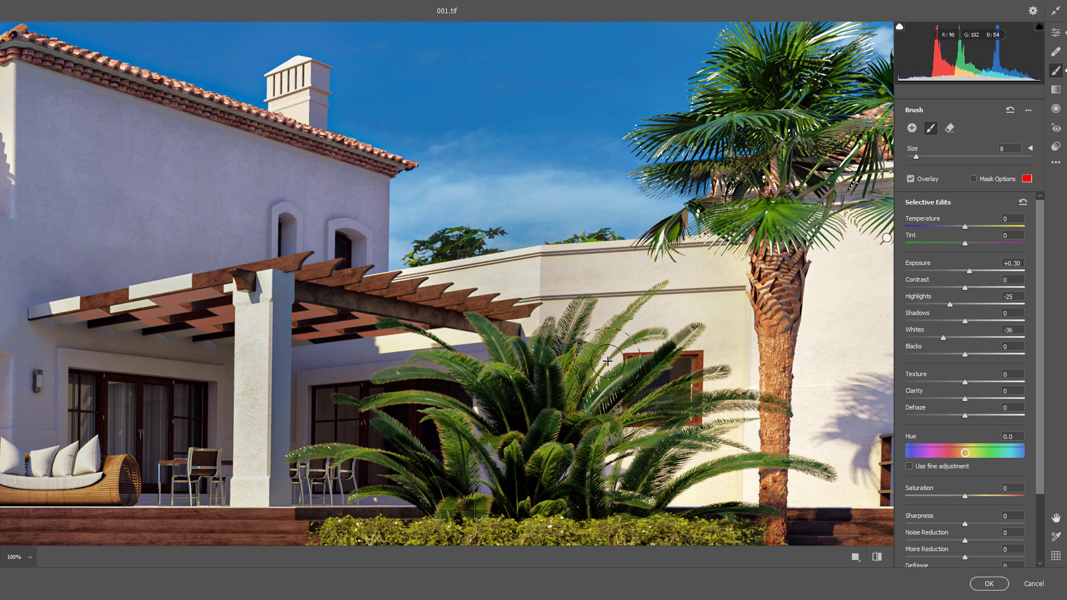
{"action": "key", "text": "alt"}
{"action": "left_click_drag", "start_coordinate": [738, 344], "coordinate": [439, 319]}
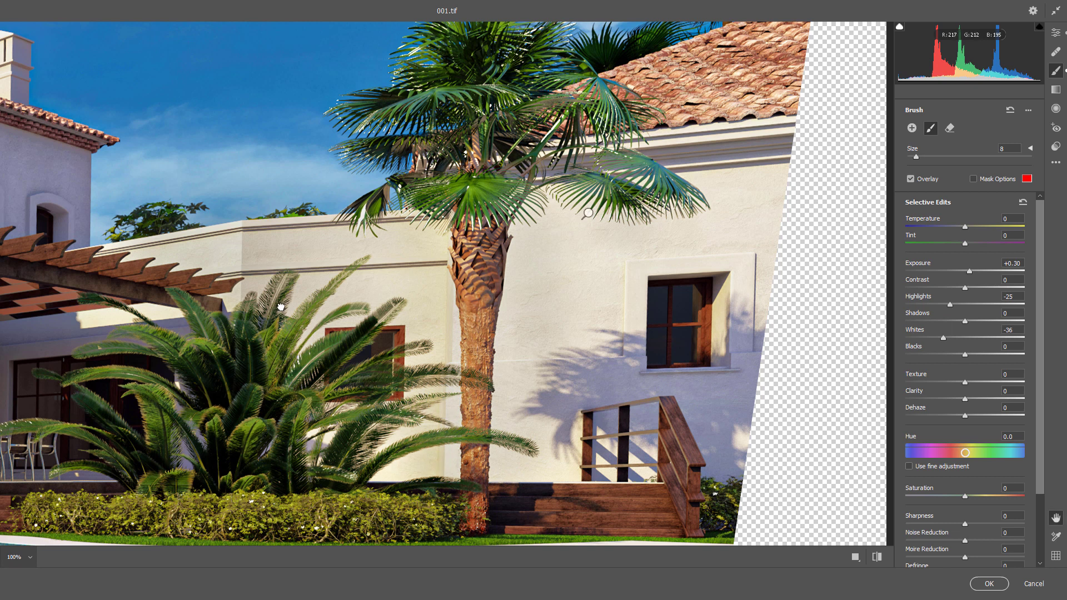
{"action": "left_click_drag", "start_coordinate": [280, 307], "coordinate": [653, 443]}
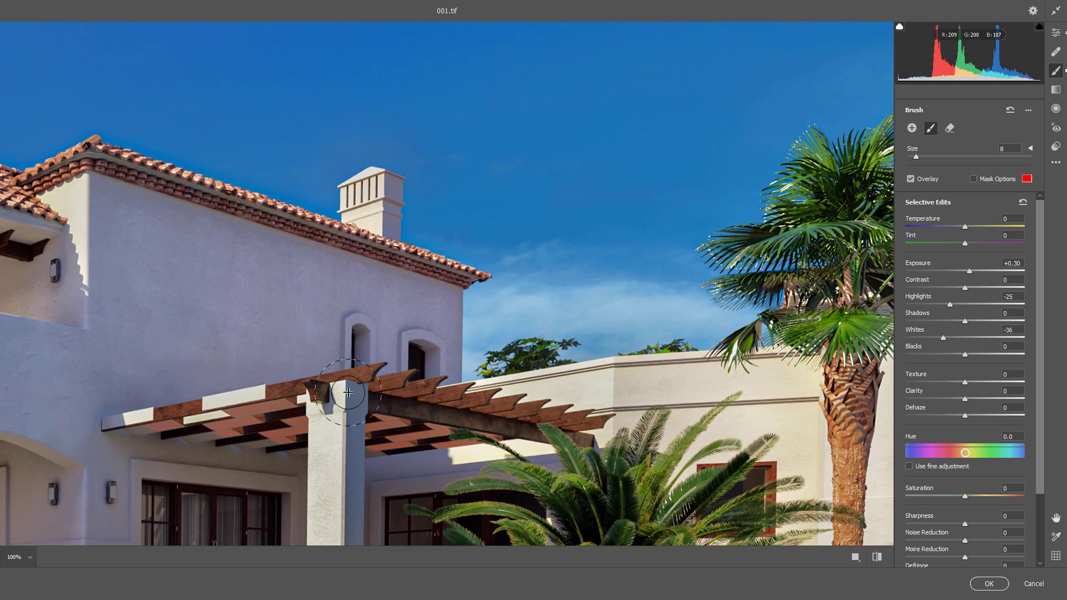
Compare the whole villa image between the default and current settings.
{"action": "key", "text": "ctrl+0"}
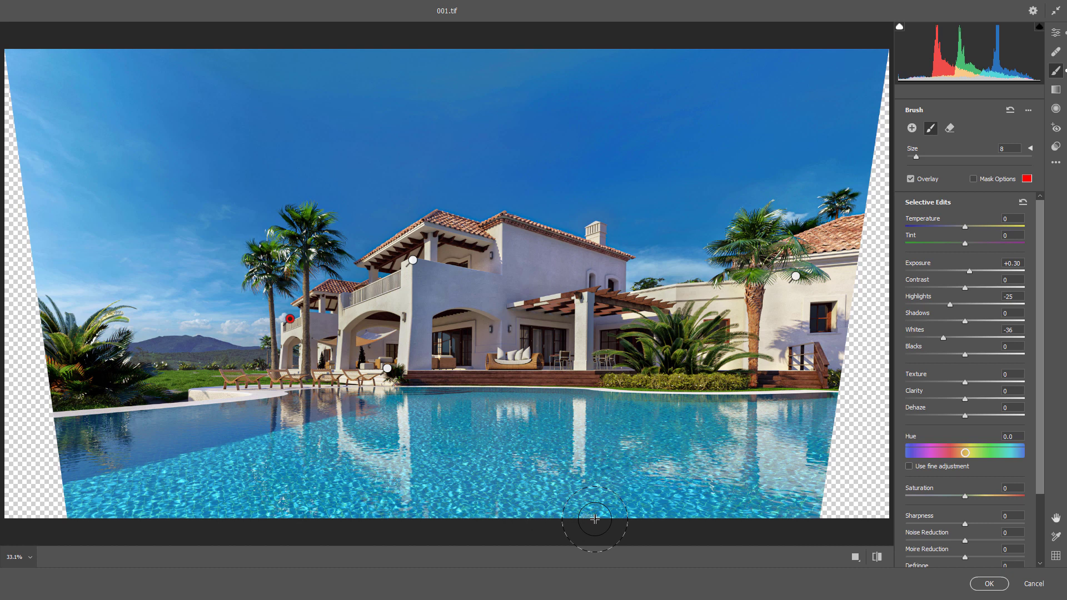
{"action": "left_click", "coordinate": [876, 558]}
{"action": "left_click", "coordinate": [875, 558]}
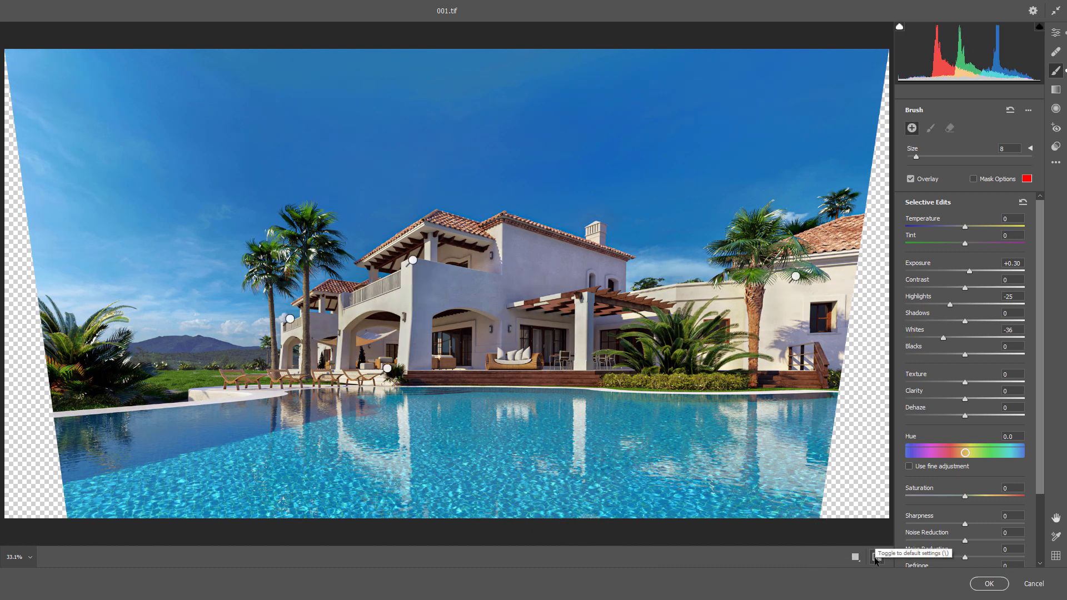
{"action": "left_click", "coordinate": [876, 558]}
{"action": "left_click", "coordinate": [877, 558]}
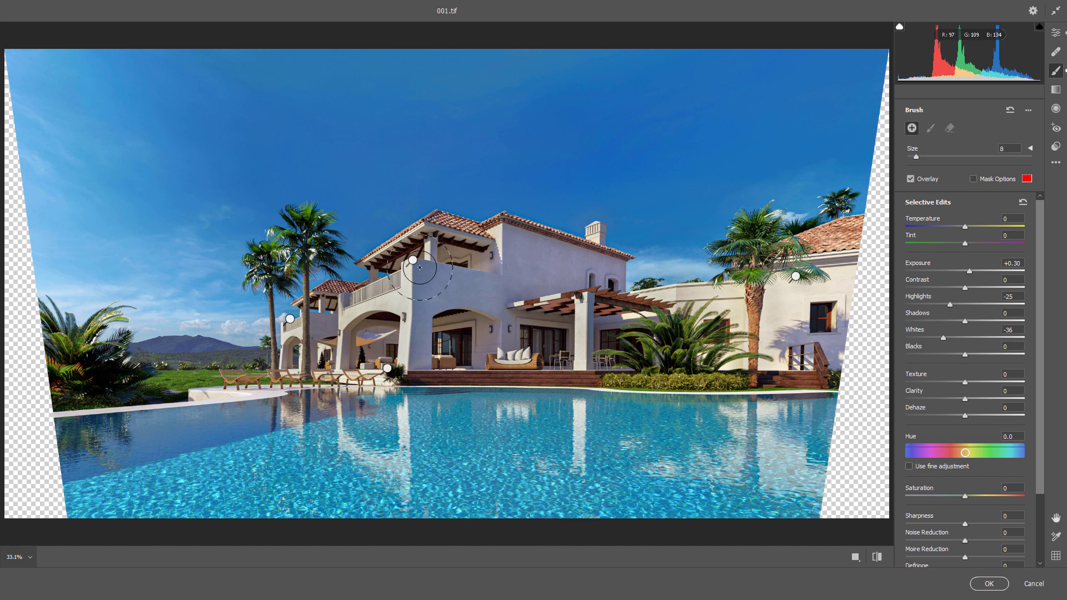
Select the front-wall brush adjustment, show its mask, and erase the mask from the glass doors and dining area behind the pergola pillar.
{"action": "left_click", "coordinate": [290, 319]}
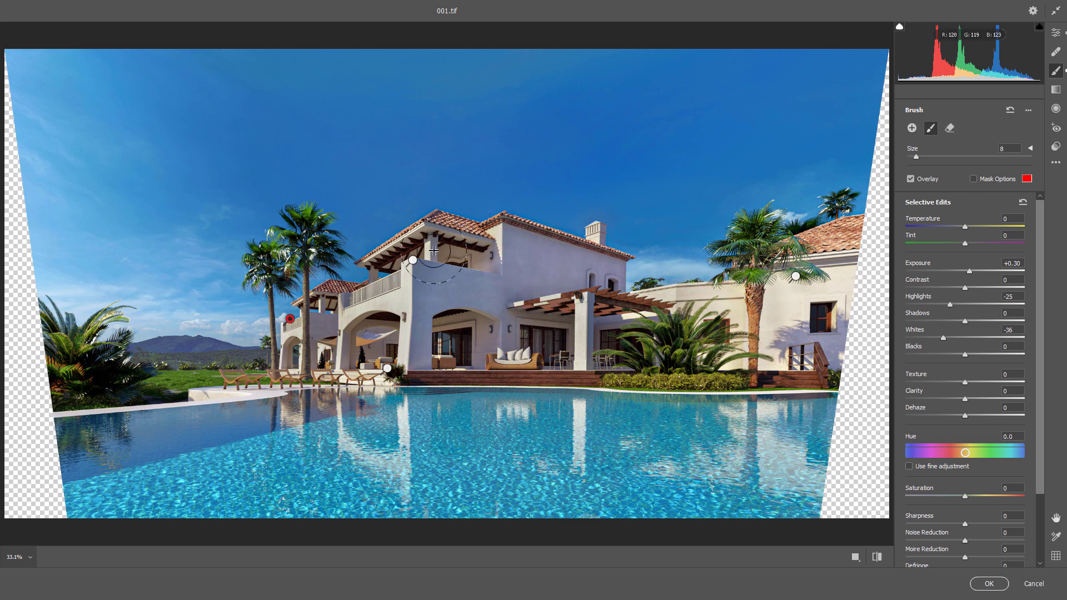
{"action": "left_click", "coordinate": [413, 261]}
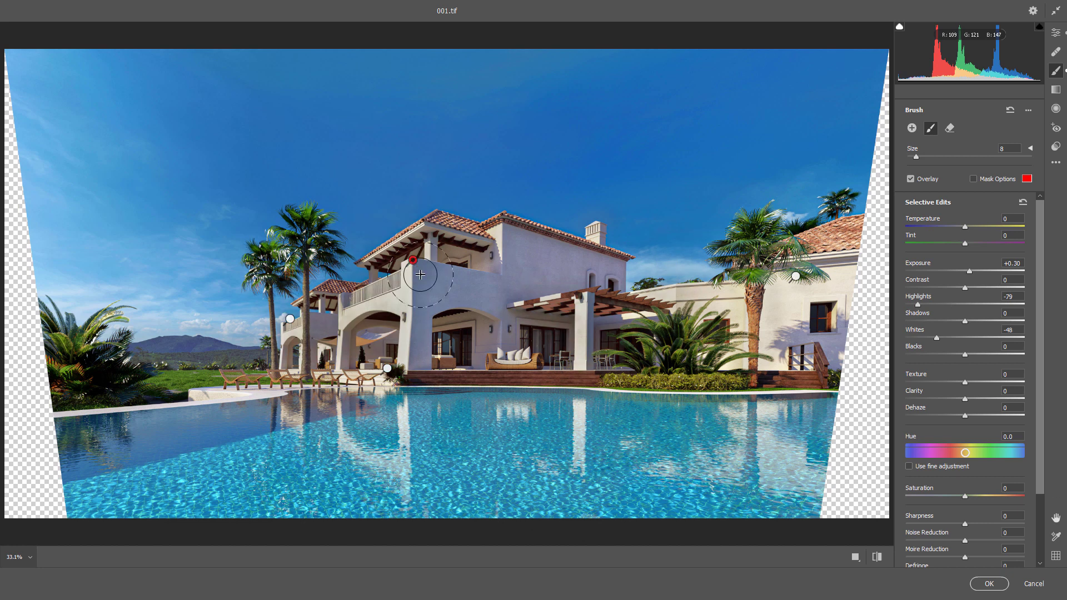
{"action": "left_click", "coordinate": [1002, 178]}
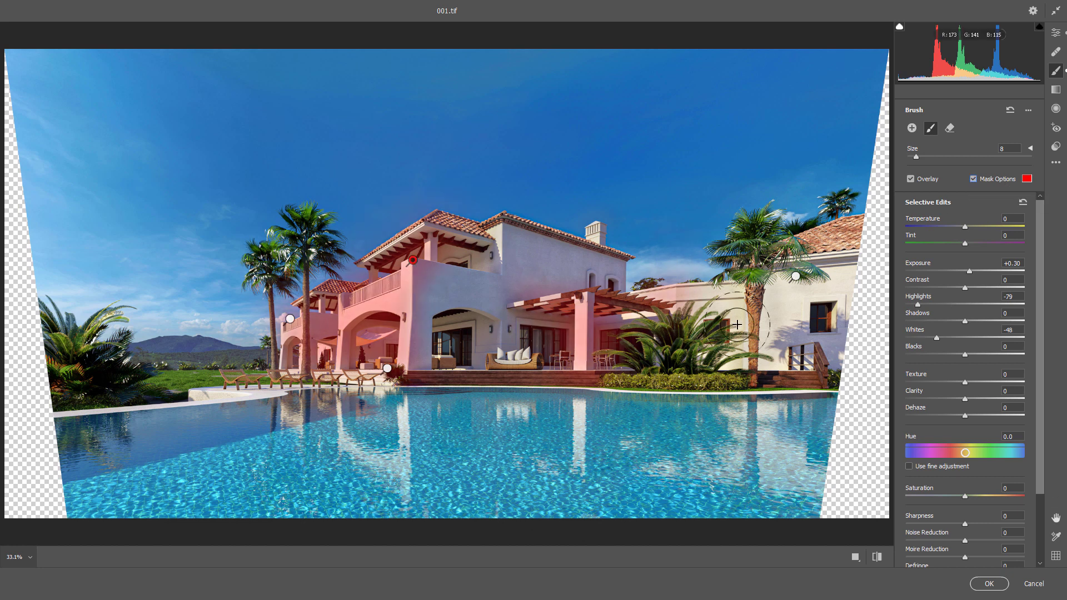
{"action": "key", "text": "alt"}
{"action": "left_click_drag", "start_coordinate": [617, 350], "coordinate": [622, 350]}
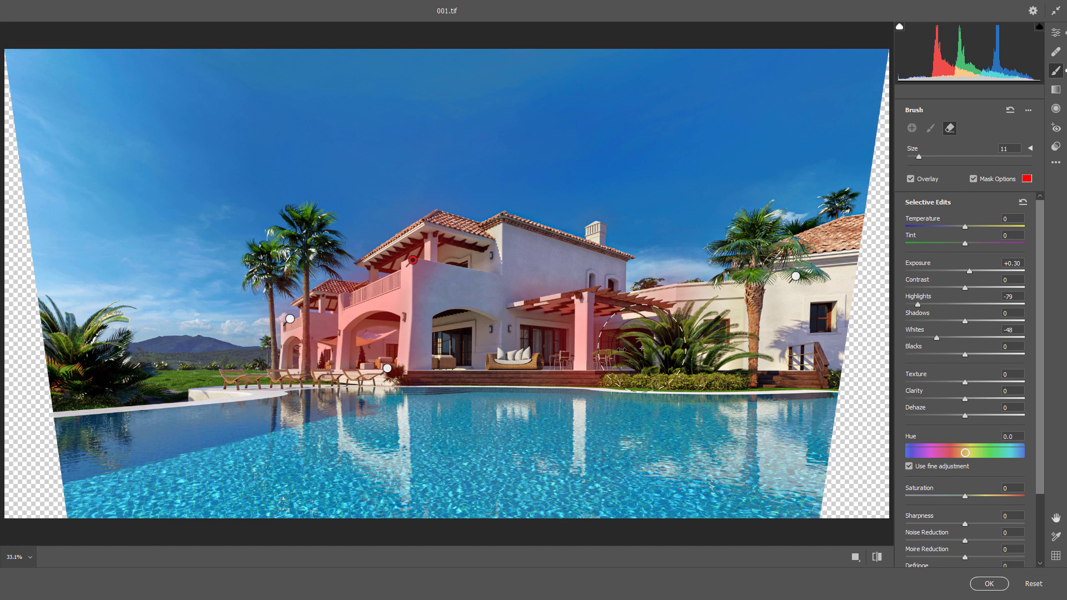
{"action": "left_click_drag", "start_coordinate": [621, 349], "coordinate": [617, 349]}
{"action": "left_click_drag", "start_coordinate": [618, 349], "coordinate": [626, 352]}
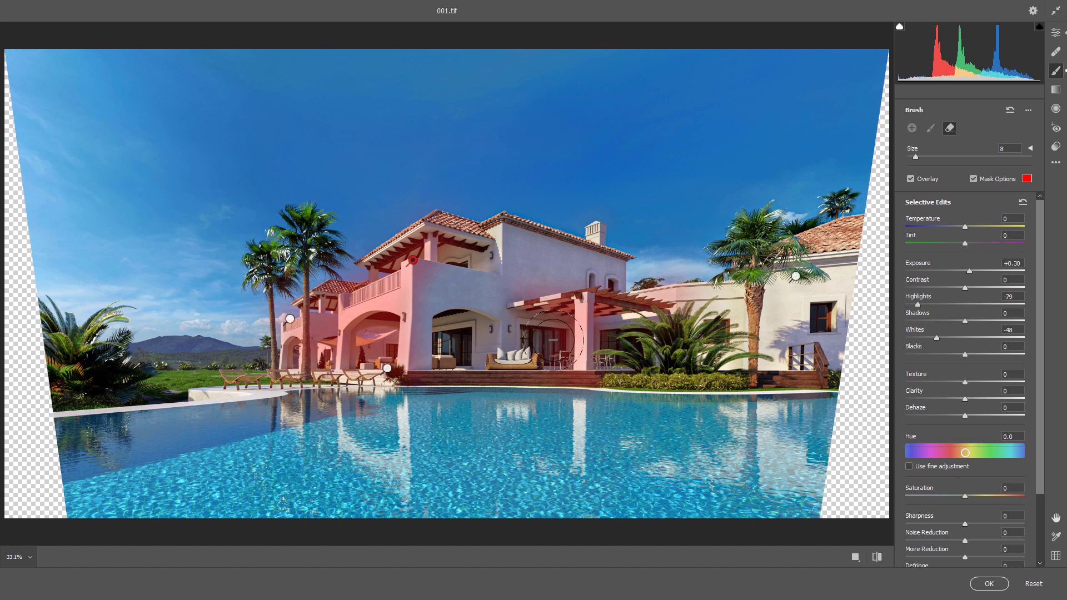
{"action": "left_click_drag", "start_coordinate": [548, 339], "coordinate": [543, 339]}
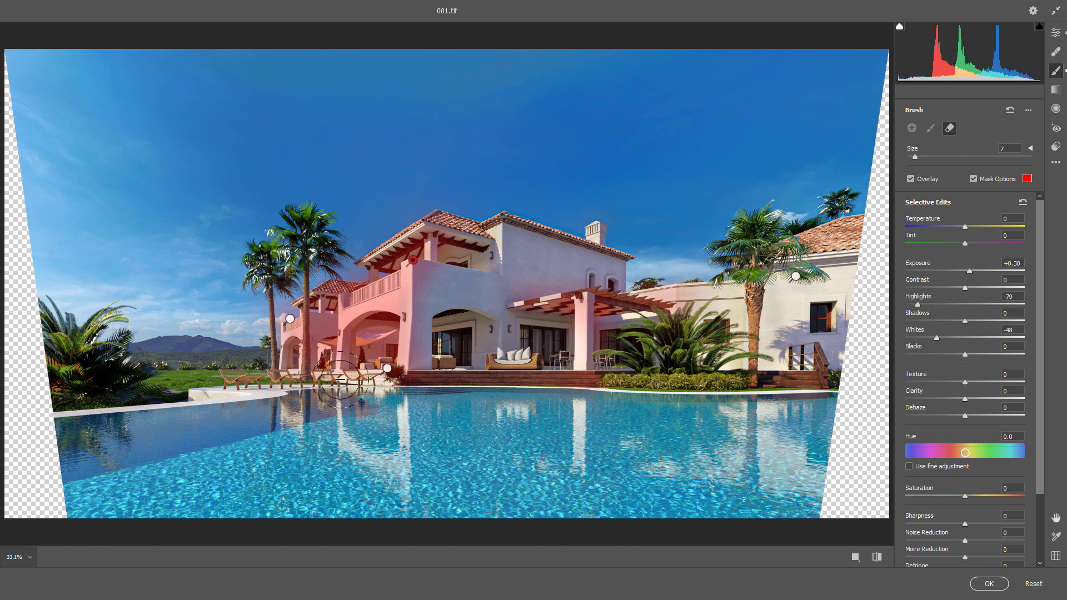
Erase the front-wall mask from the seating area under the large arch, beside the distant wing, and along the roof edges, using brush size 4.
{"action": "mouse_move", "coordinate": [362, 352]}
{"action": "left_mouse_down"}
{"action": "mouse_move", "coordinate": [355, 390]}
{"action": "mouse_move", "coordinate": [332, 367]}
{"action": "left_mouse_up"}
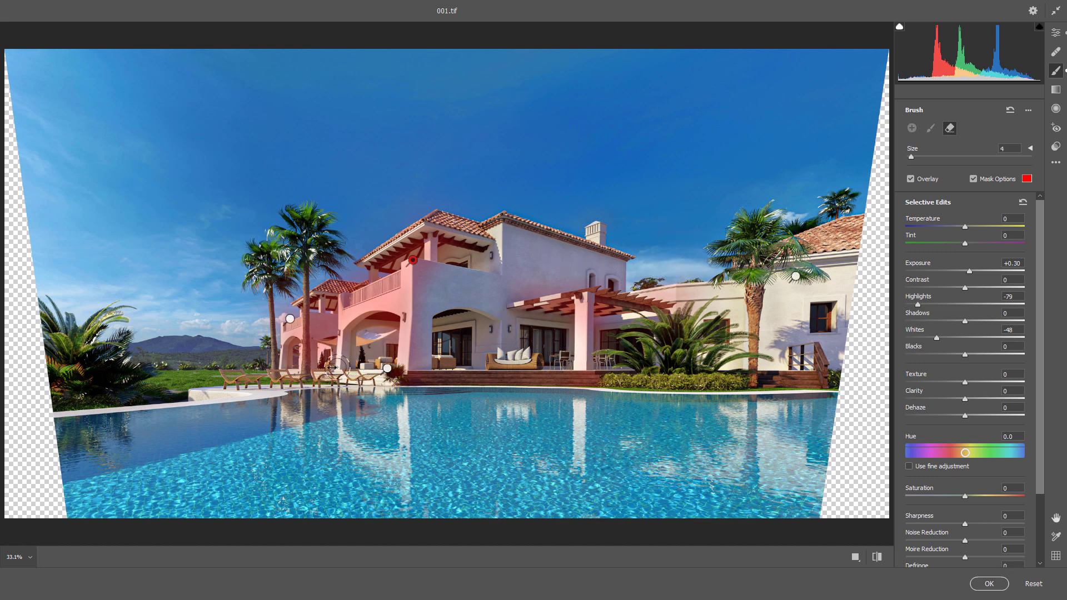
{"action": "left_click_drag", "start_coordinate": [322, 314], "coordinate": [321, 352]}
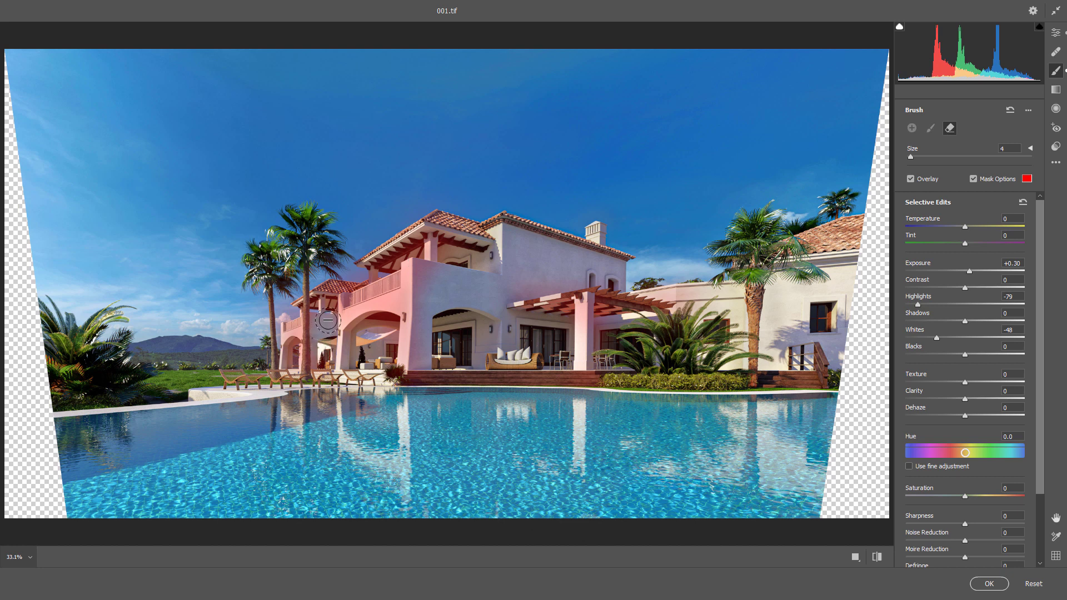
{"action": "mouse_move", "coordinate": [322, 302]}
{"action": "left_mouse_down"}
{"action": "mouse_move", "coordinate": [328, 329]}
{"action": "mouse_move", "coordinate": [310, 355]}
{"action": "mouse_move", "coordinate": [326, 336]}
{"action": "mouse_move", "coordinate": [322, 317]}
{"action": "mouse_move", "coordinate": [319, 362]}
{"action": "mouse_move", "coordinate": [325, 325]}
{"action": "left_mouse_up"}
{"action": "key", "text": "ctrl+z"}
{"action": "left_click_drag", "start_coordinate": [345, 284], "coordinate": [394, 245]}
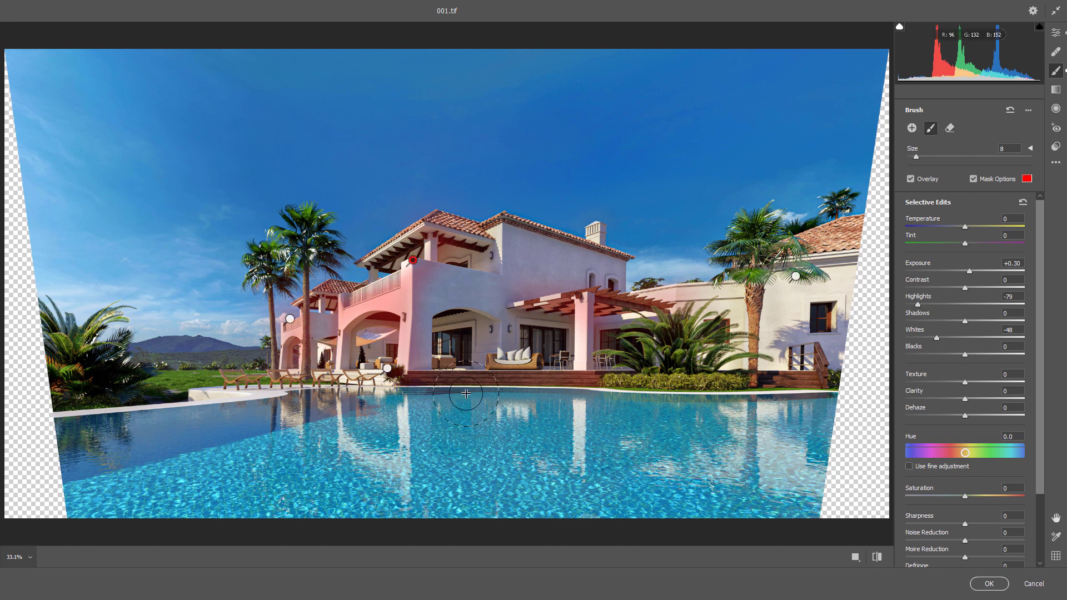
{"action": "key", "text": "ctrl+z"}
{"action": "mouse_move", "coordinate": [410, 230]}
{"action": "left_mouse_down"}
{"action": "mouse_move", "coordinate": [378, 245]}
{"action": "mouse_move", "coordinate": [415, 239]}
{"action": "mouse_move", "coordinate": [364, 266]}
{"action": "mouse_move", "coordinate": [418, 234]}
{"action": "mouse_move", "coordinate": [380, 262]}
{"action": "left_mouse_up"}
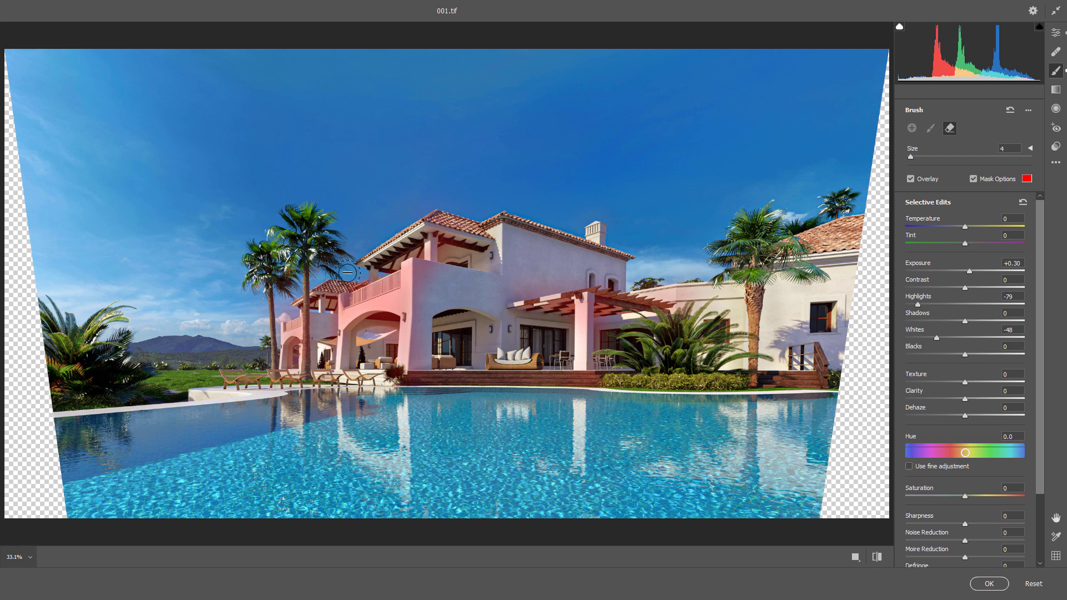
Compare the refined villa with its default settings and apply the Camera Raw filter to the layer.
{"action": "left_click", "coordinate": [877, 557]}
{"action": "left_click", "coordinate": [877, 558]}
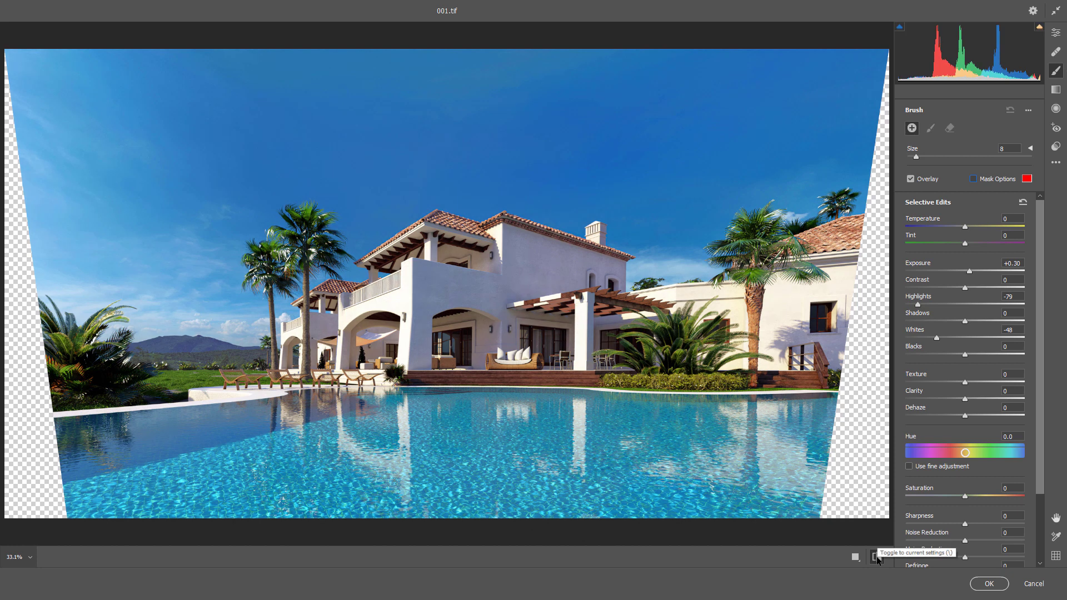
{"action": "left_click", "coordinate": [877, 559]}
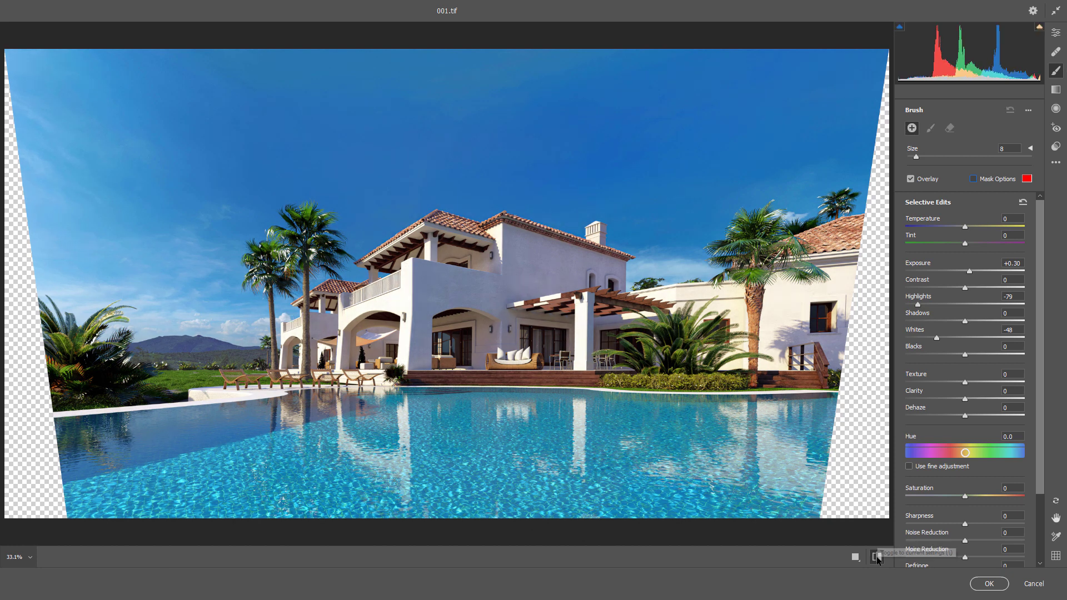
{"action": "left_click", "coordinate": [878, 558]}
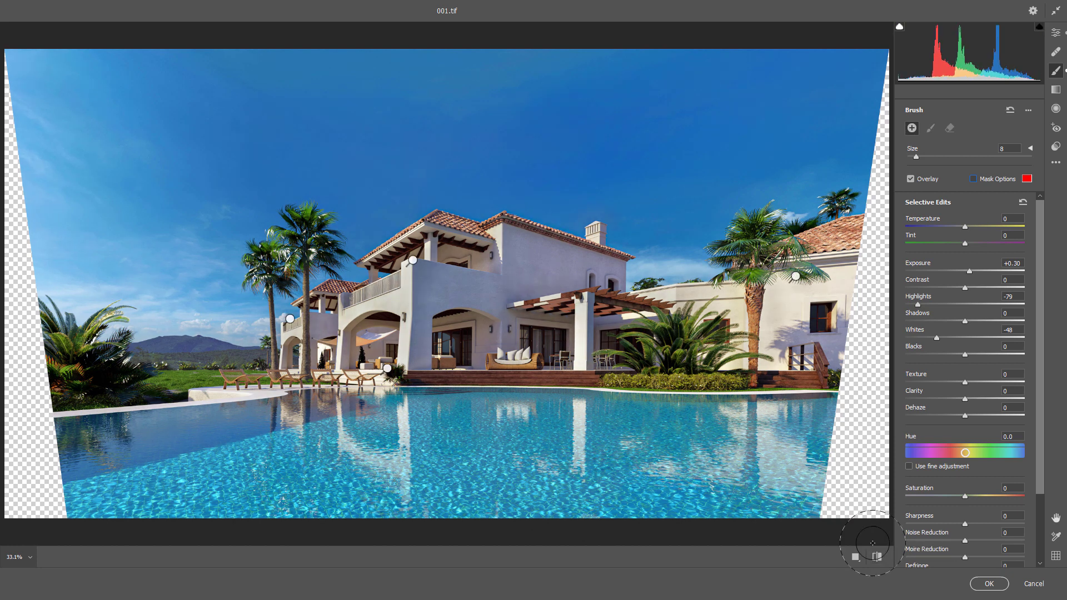
{"action": "left_click", "coordinate": [979, 584]}
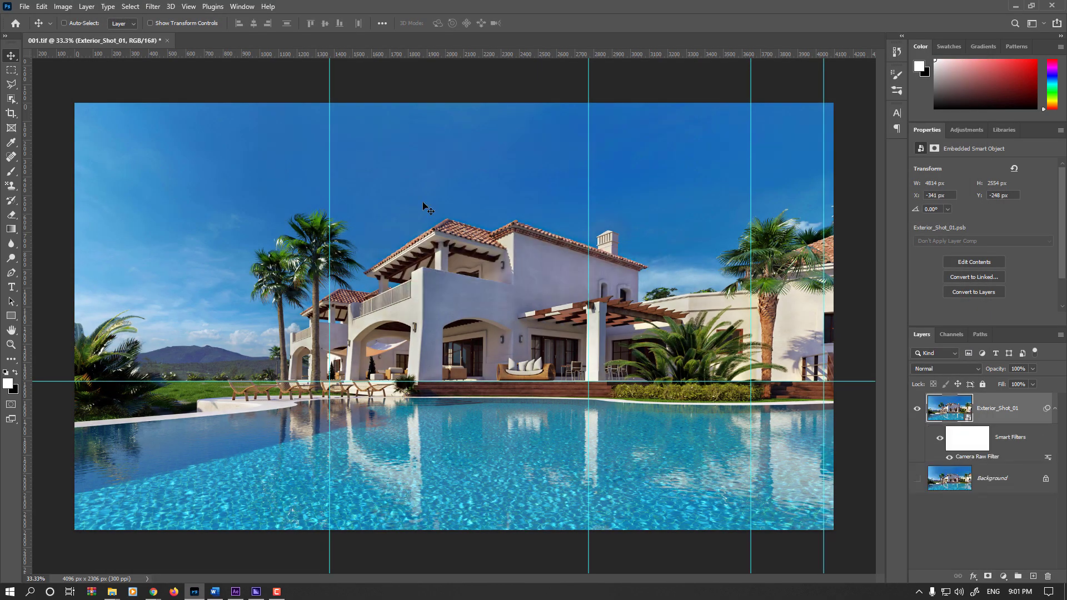
Hide the guides over the villa image.
{"action": "left_click", "coordinate": [198, 5]}
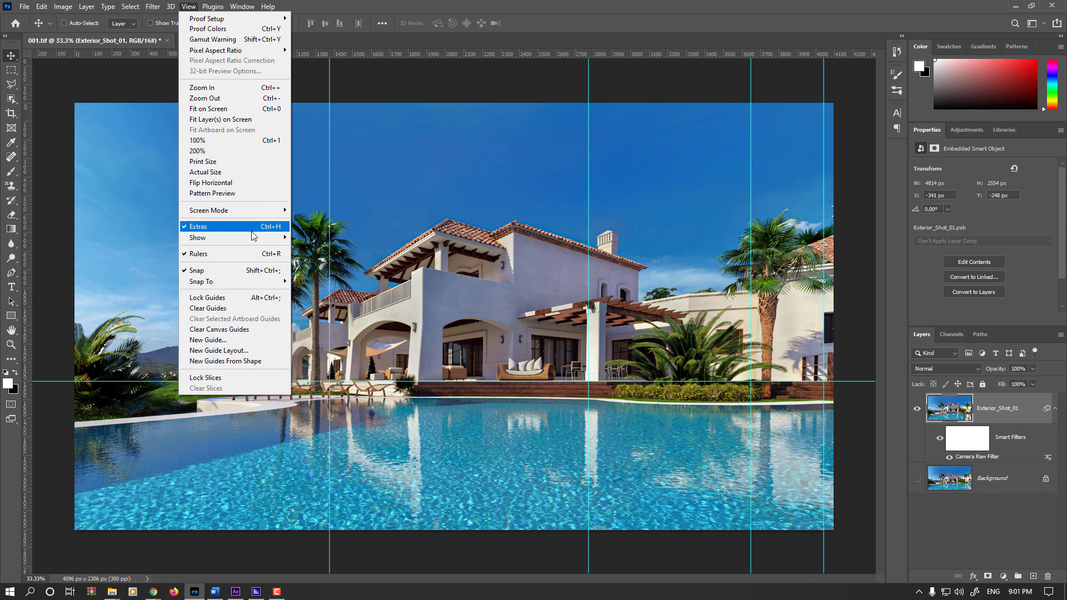
{"action": "mouse_move", "coordinate": [251, 238]}
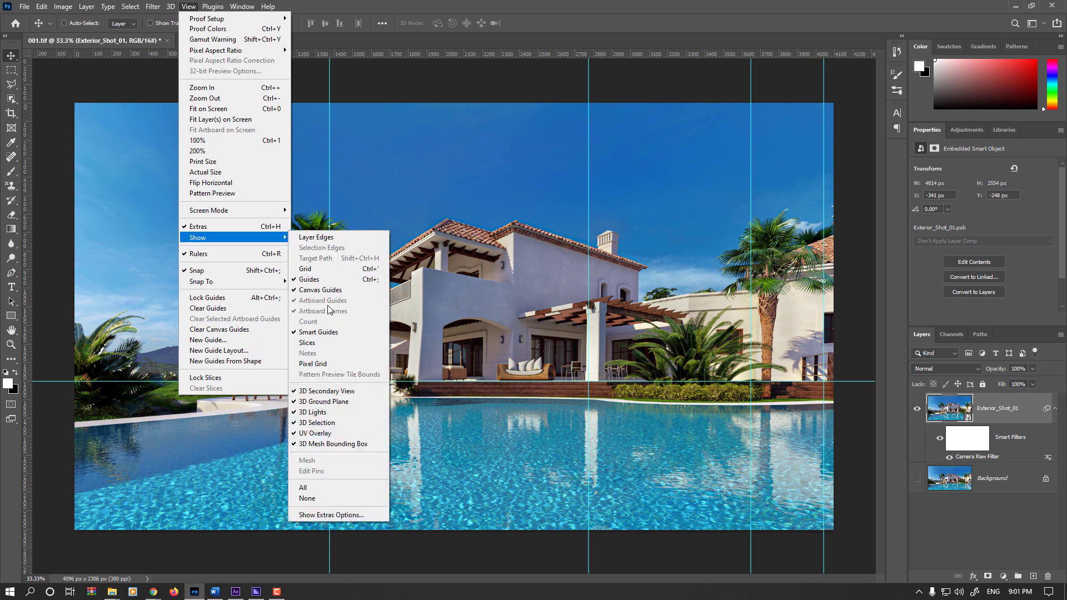
{"action": "left_click", "coordinate": [326, 280]}
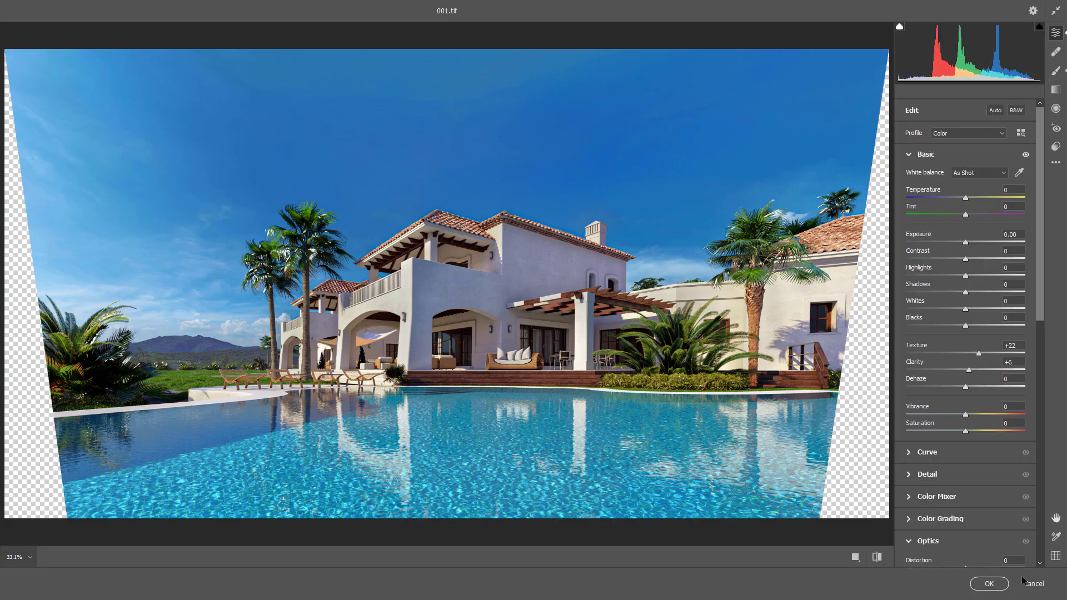
Apply the reopened Camera Raw filter with Texture +22 and Clarity +6 kept.
{"action": "left_click", "coordinate": [991, 583]}
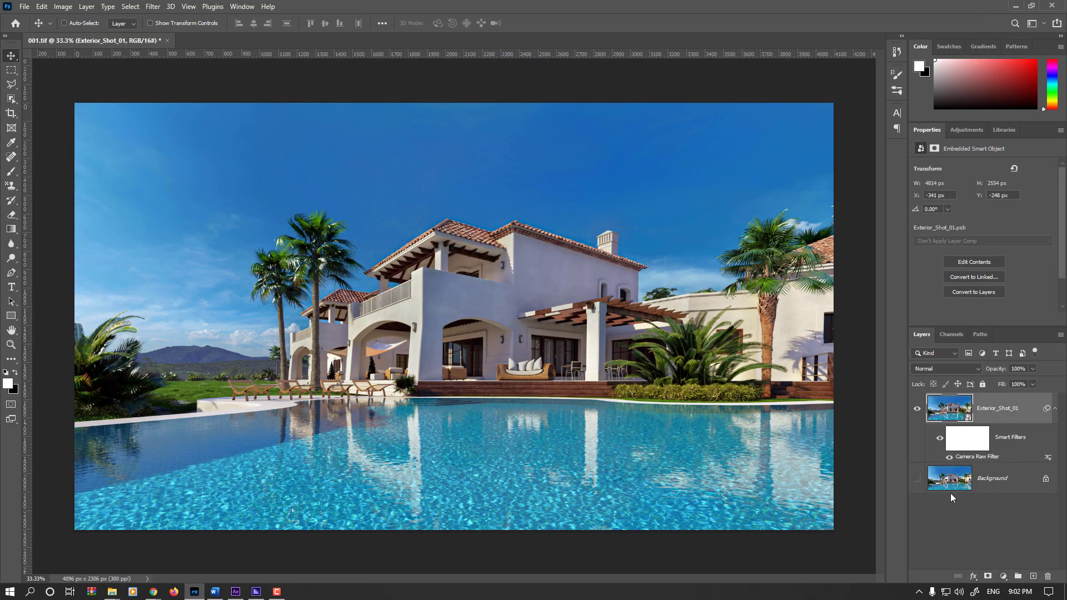
Compare the villa with its smart filters hidden and shown, and ready the Brush tool on the Camera Raw filter mask.
{"action": "left_click", "coordinate": [939, 443]}
{"action": "left_click", "coordinate": [939, 442]}
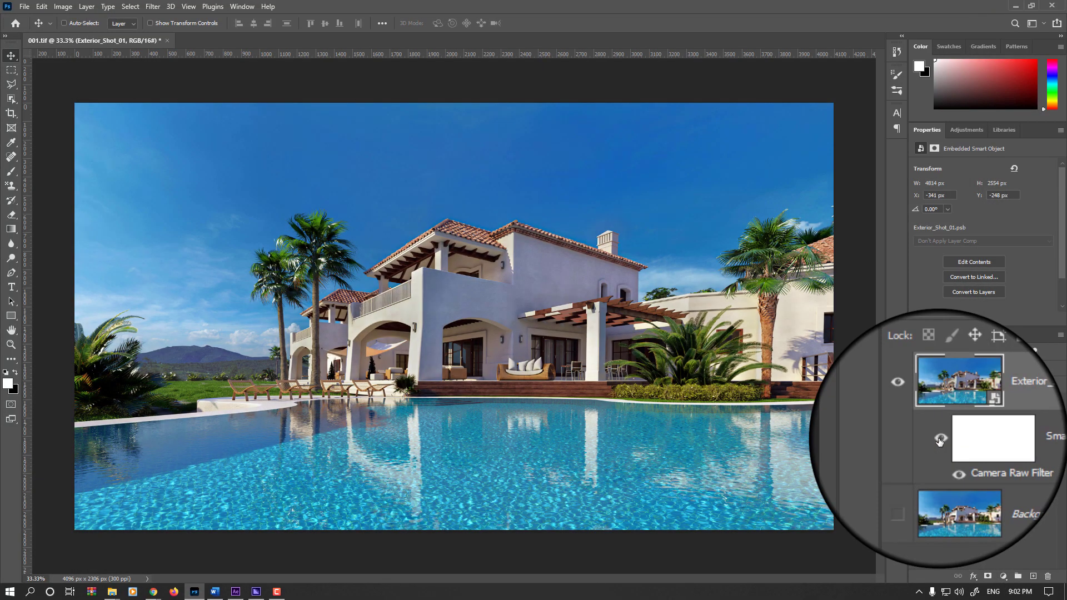
{"action": "left_click", "coordinate": [971, 445]}
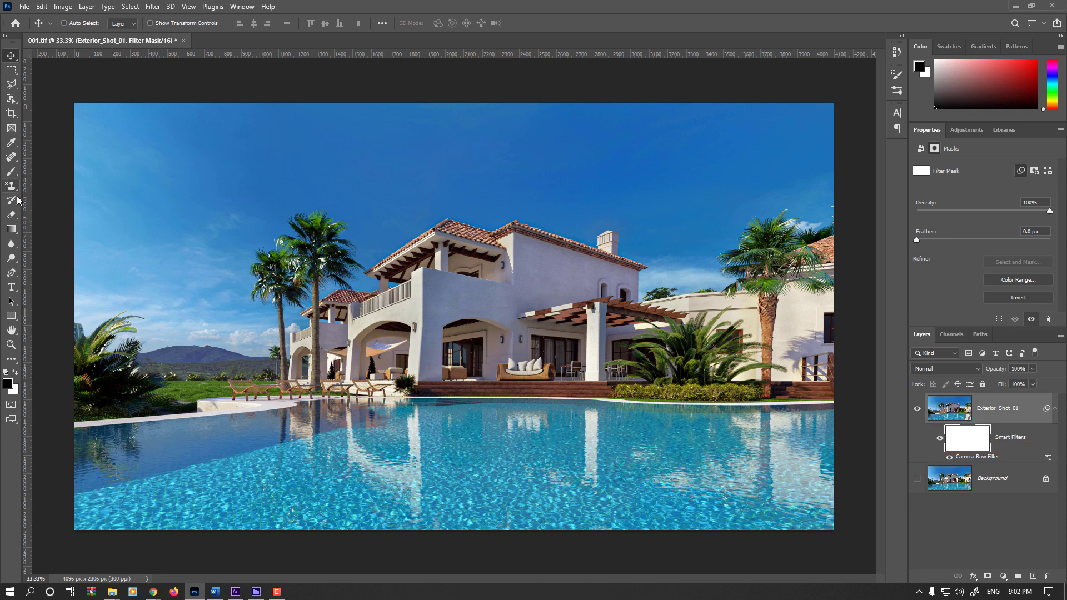
{"action": "left_click", "coordinate": [12, 175]}
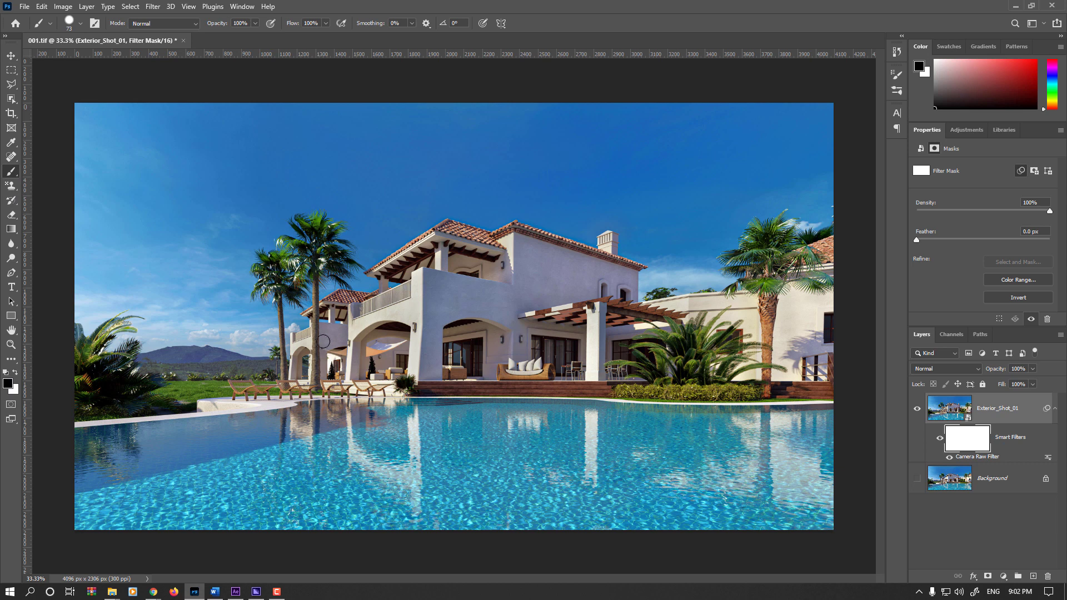
Paint black on the filter mask over the villa's walls with a soft 445 px brush at 10% opacity, and compare with the filters hidden.
{"action": "mouse_move", "coordinate": [522, 308]}
{"action": "left_mouse_down"}
{"action": "mouse_move", "coordinate": [541, 303]}
{"action": "mouse_move", "coordinate": [558, 126]}
{"action": "left_mouse_up"}
{"action": "left_click_drag", "start_coordinate": [534, 333], "coordinate": [561, 334]}
{"action": "right_click", "coordinate": [720, 325], "text": "alt"}
{"action": "mouse_move", "coordinate": [724, 341]}
{"action": "left_mouse_down"}
{"action": "mouse_move", "coordinate": [733, 312]}
{"action": "mouse_move", "coordinate": [705, 309]}
{"action": "left_mouse_up"}
{"action": "mouse_move", "coordinate": [347, 315]}
{"action": "left_mouse_down"}
{"action": "mouse_move", "coordinate": [365, 428]}
{"action": "mouse_move", "coordinate": [357, 313]}
{"action": "left_mouse_up"}
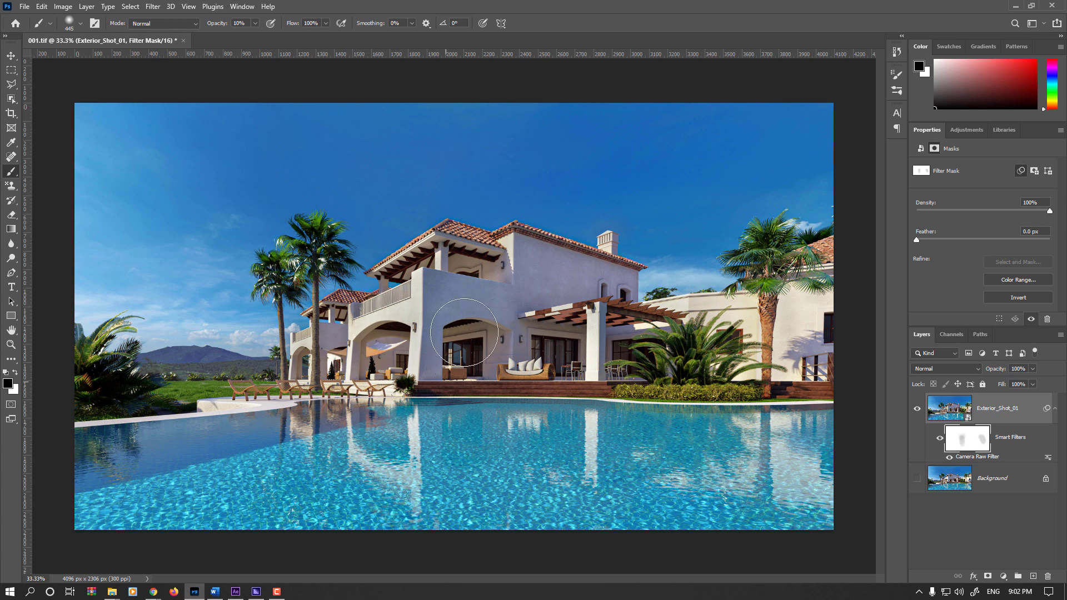
{"action": "left_click", "coordinate": [941, 438]}
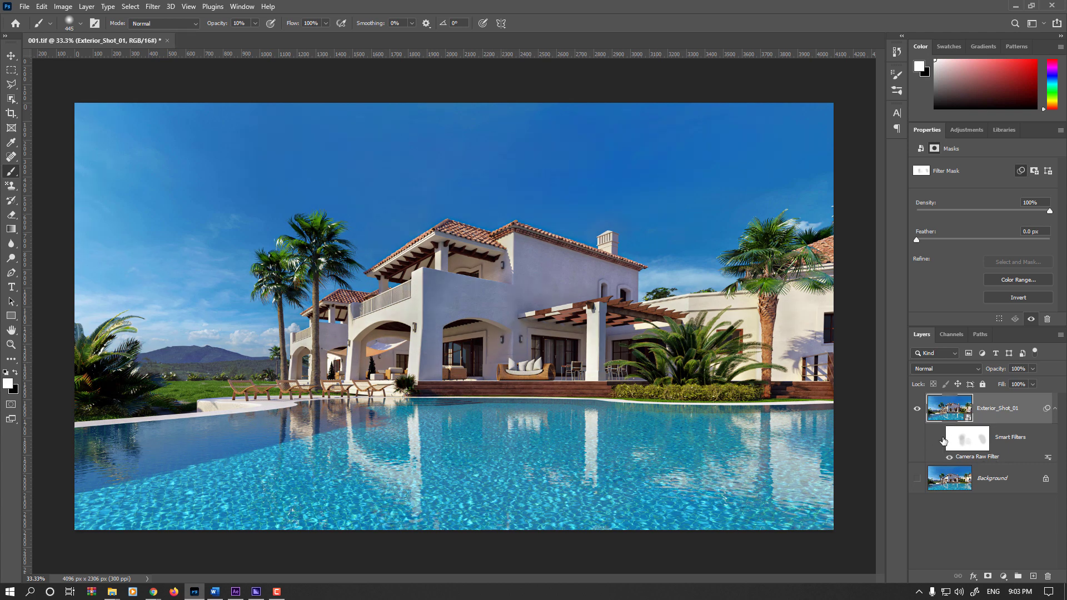
{"action": "left_click", "coordinate": [942, 438]}
Paint the filter mask black over the central wall and distant wing at 100% opacity and 30% flow, and compare the filter's effect.
{"action": "left_click", "coordinate": [950, 439]}
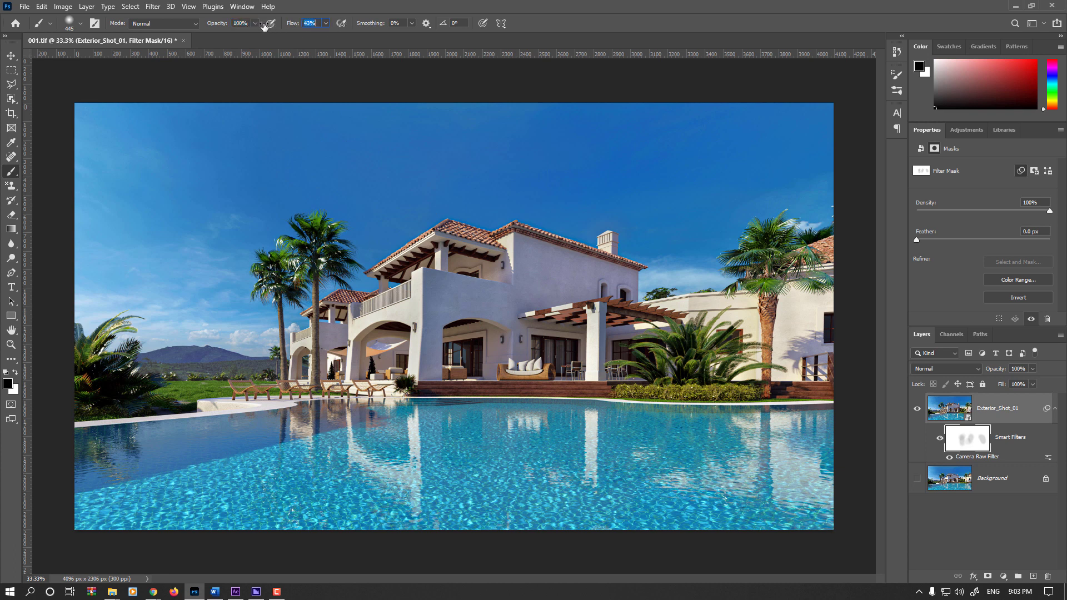
{"action": "mouse_move", "coordinate": [565, 354]}
{"action": "left_mouse_down"}
{"action": "mouse_move", "coordinate": [522, 384]}
{"action": "mouse_move", "coordinate": [515, 305]}
{"action": "mouse_move", "coordinate": [494, 336]}
{"action": "mouse_move", "coordinate": [439, 343]}
{"action": "left_mouse_up"}
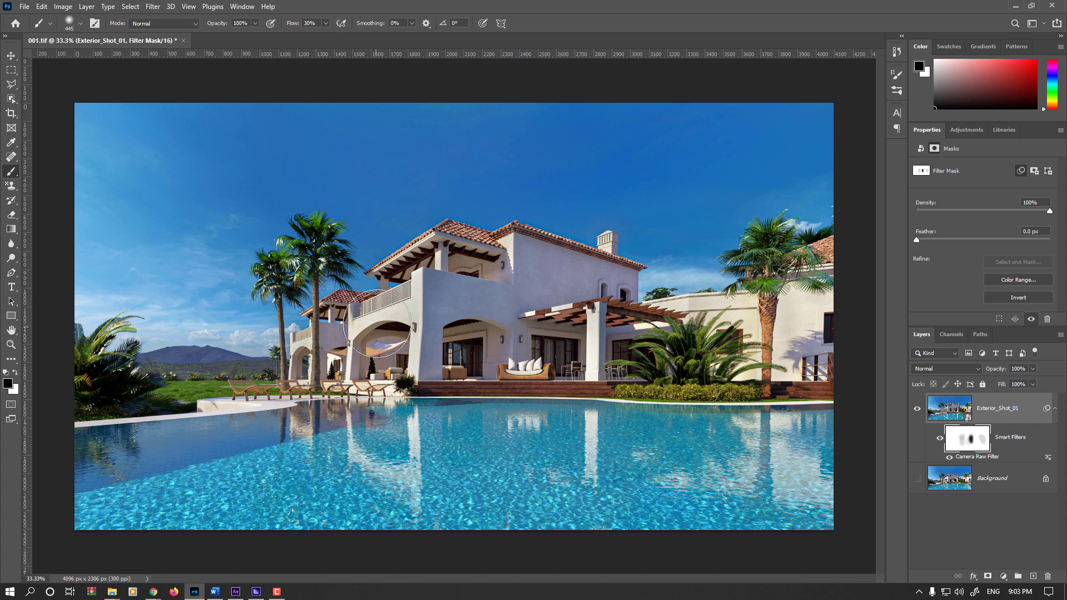
{"action": "right_click", "coordinate": [335, 352], "text": "alt"}
{"action": "left_click", "coordinate": [328, 362]}
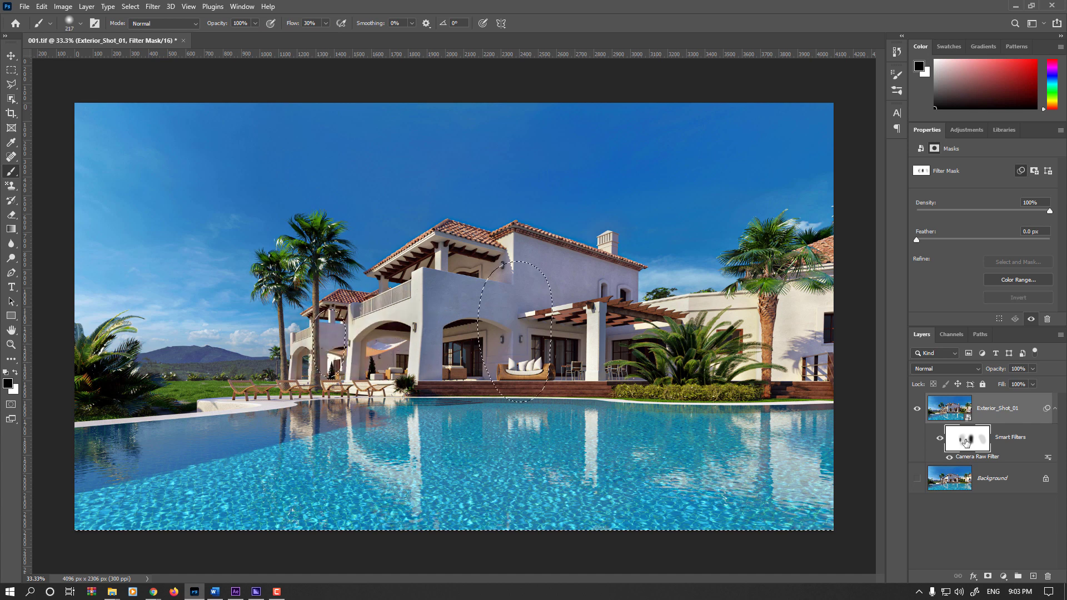
{"action": "left_click", "coordinate": [940, 438]}
{"action": "left_click", "coordinate": [940, 438]}
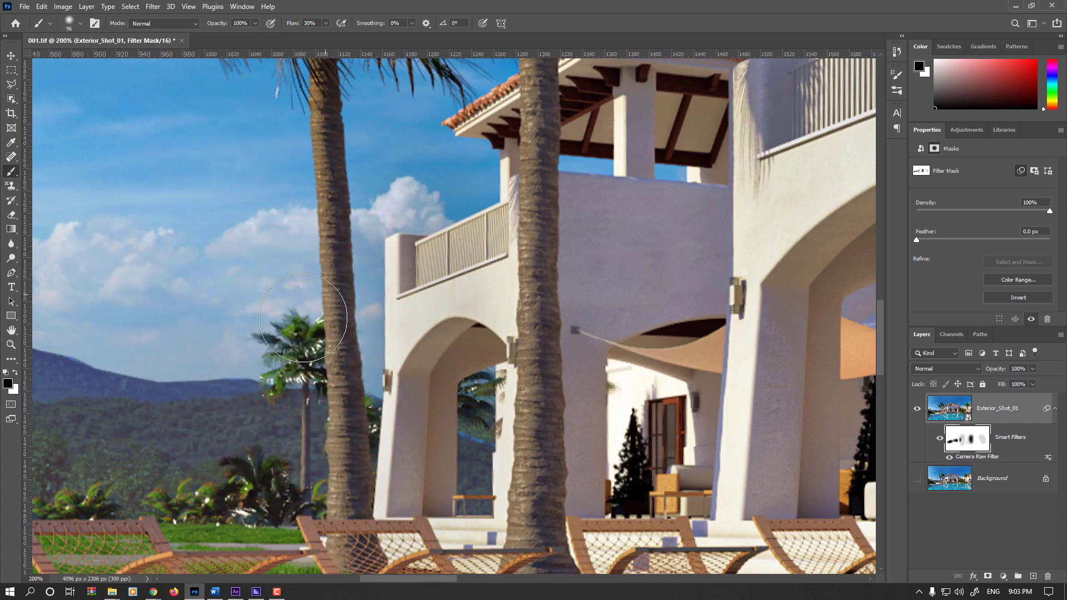
Mask the filter from the distant wing's arches and the balcony walls with a 96 px brush, raising the flow to 63%.
{"action": "left_click_drag", "start_coordinate": [316, 316], "coordinate": [454, 385]}
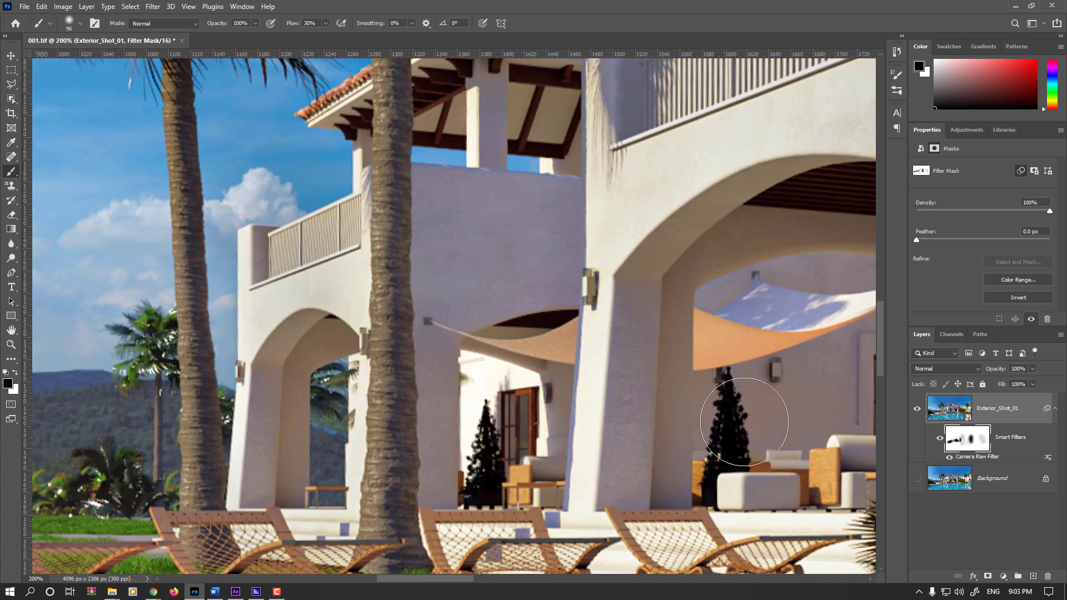
{"action": "scroll", "coordinate": [744, 422], "scroll_direction": "down", "scroll_amount": 2}
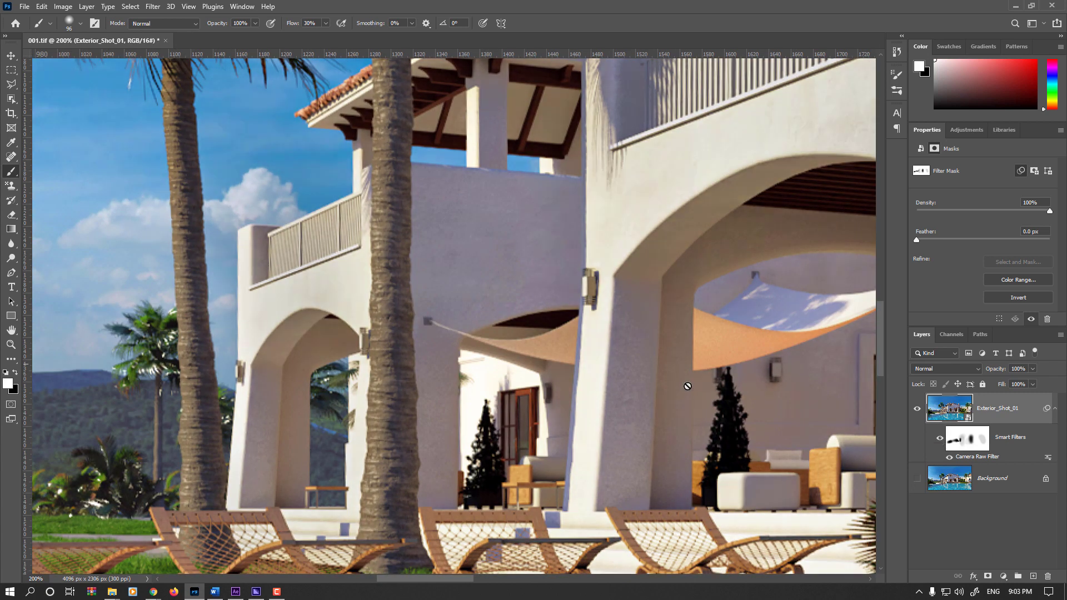
{"action": "scroll", "coordinate": [291, 393], "scroll_direction": "up", "scroll_amount": 3}
{"action": "scroll", "coordinate": [499, 354], "scroll_direction": "down", "scroll_amount": 1}
{"action": "left_click", "coordinate": [499, 354]}
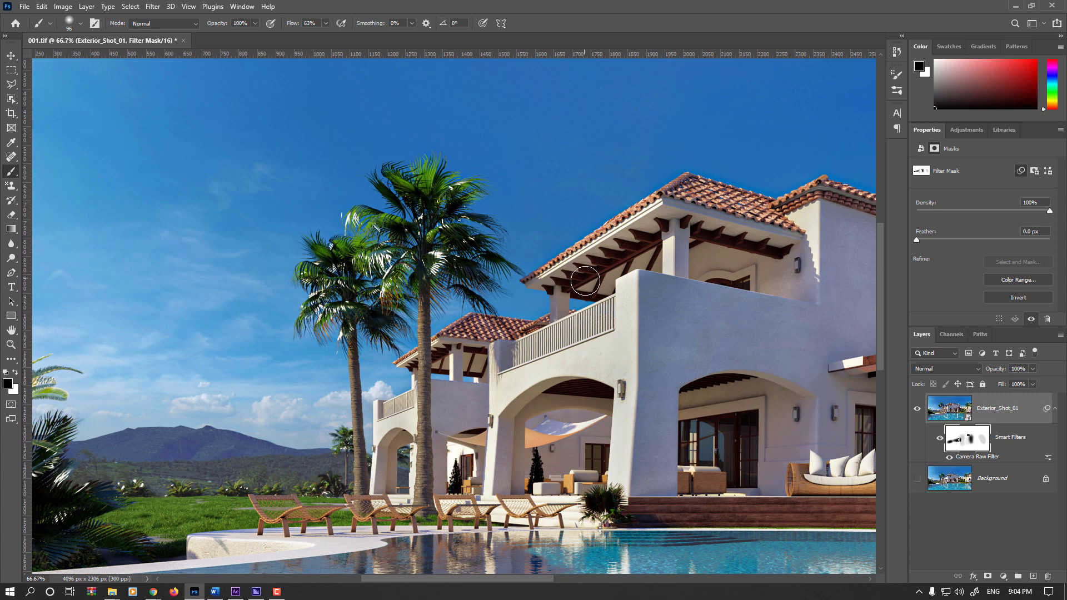
{"action": "left_click", "coordinate": [498, 318]}
{"action": "left_click_drag", "start_coordinate": [378, 359], "coordinate": [469, 185]}
{"action": "left_click", "coordinate": [950, 408]}
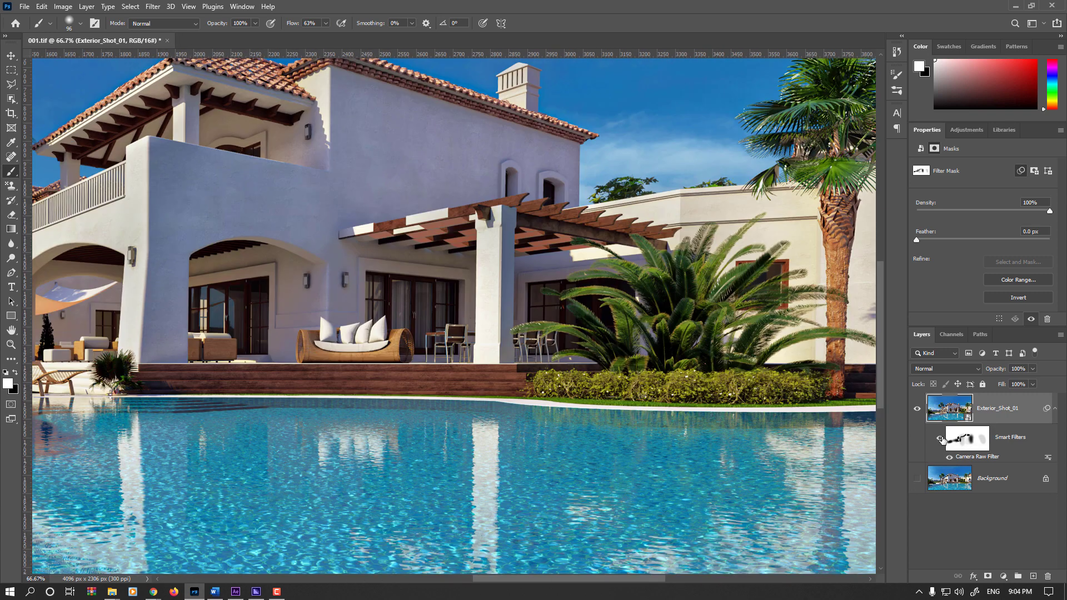
Paint the filter mask black over the single-storey wing's wall behind the palms, using a 255 px brush at 36% flow.
{"action": "scroll", "coordinate": [609, 368], "scroll_direction": "right", "scroll_amount": 5}
{"action": "scroll", "coordinate": [610, 368], "scroll_direction": "up", "scroll_amount": 1}
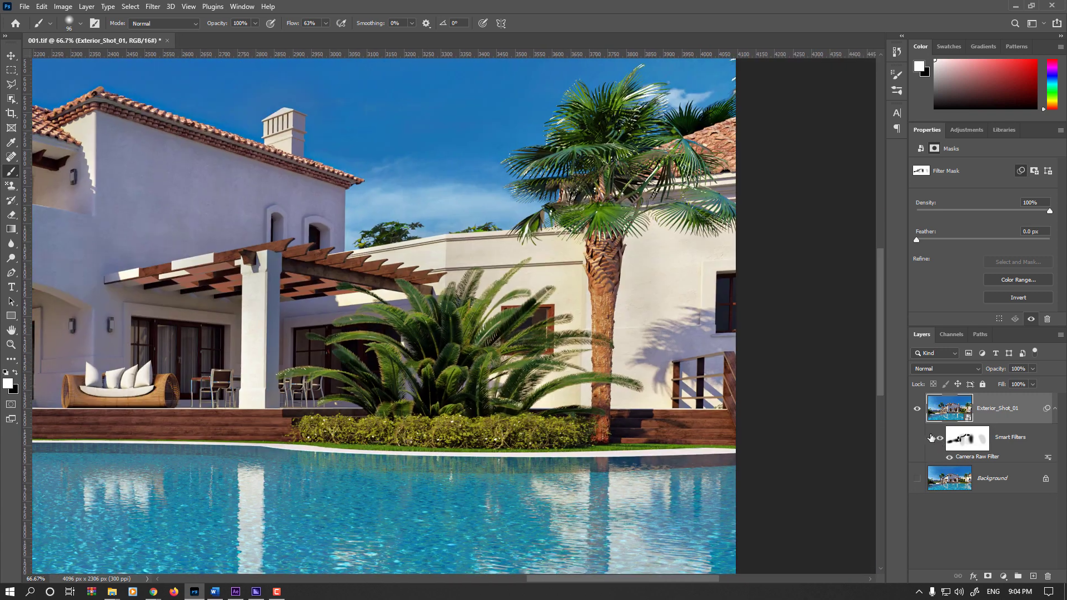
{"action": "left_click", "coordinate": [966, 438]}
{"action": "left_click_drag", "start_coordinate": [294, 24], "coordinate": [279, 26]}
{"action": "left_click_drag", "start_coordinate": [542, 288], "coordinate": [450, 216]}
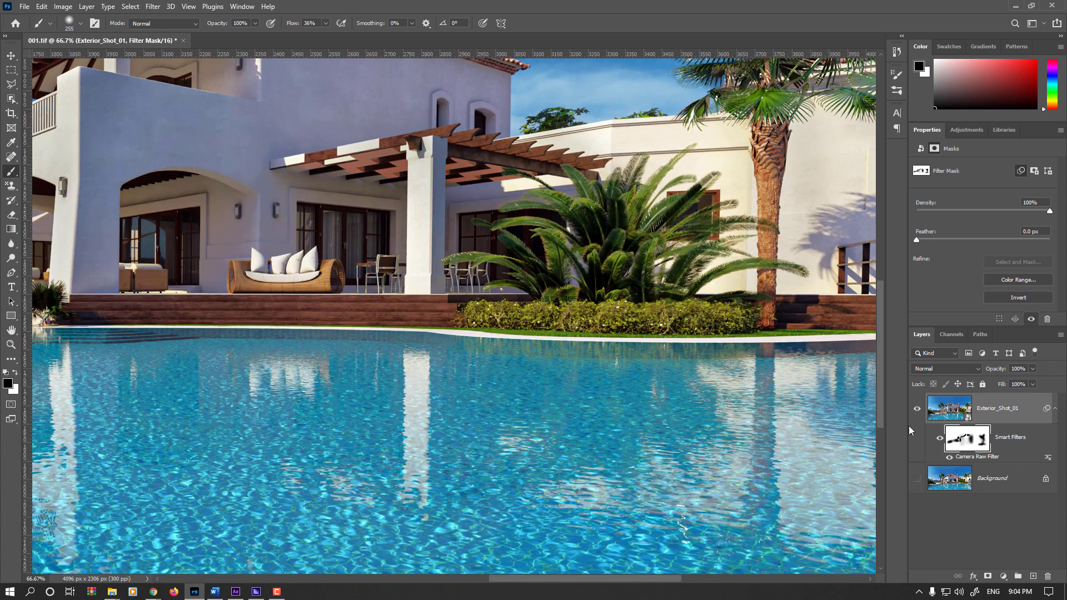
{"action": "left_click", "coordinate": [941, 419]}
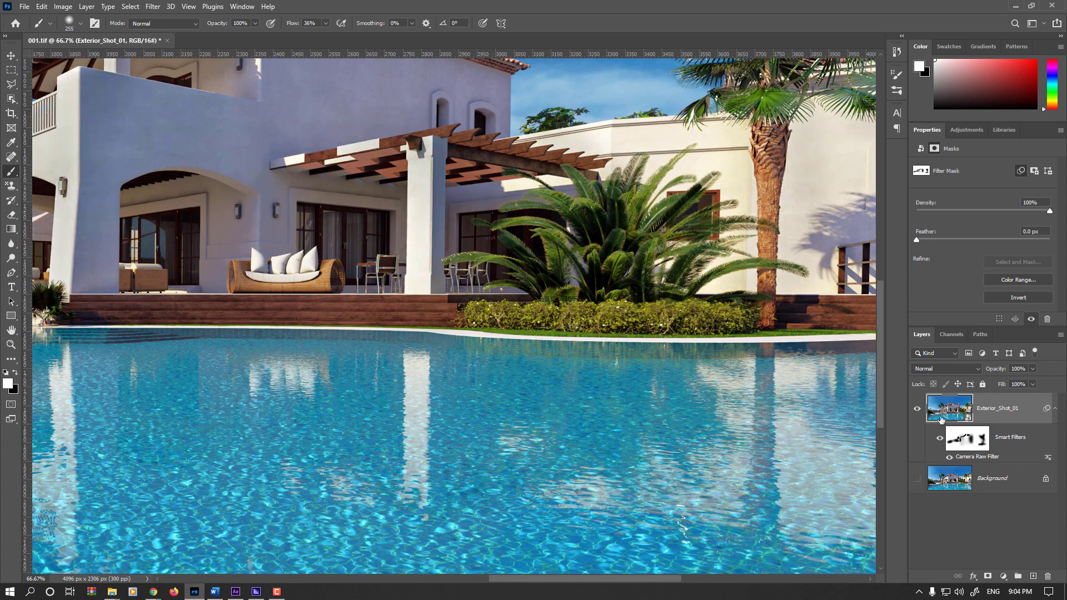
Mask the filter from the main house's front walls, reducing the brush to 117 px, and hide the smart filters for comparison.
{"action": "left_click", "coordinate": [961, 437]}
{"action": "scroll", "coordinate": [348, 212], "scroll_direction": "up", "scroll_amount": 3}
{"action": "left_click_drag", "start_coordinate": [130, 245], "coordinate": [361, 290]}
{"action": "right_click", "coordinate": [329, 264], "text": "alt"}
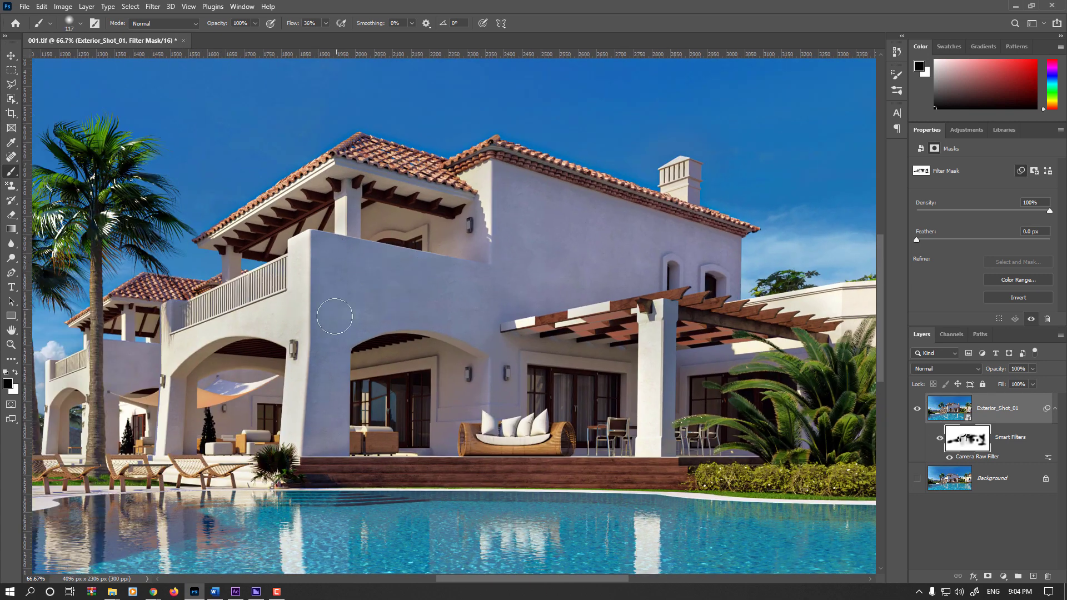
{"action": "key", "text": "ctrl+minus"}
{"action": "key", "text": "ctrl+minus"}
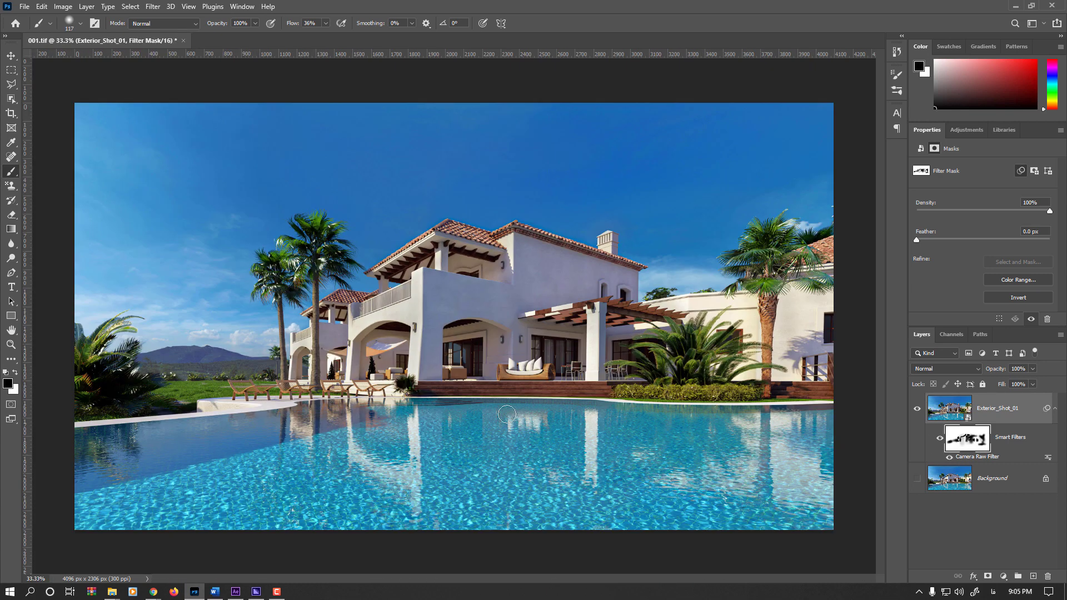
{"action": "left_click", "coordinate": [938, 437]}
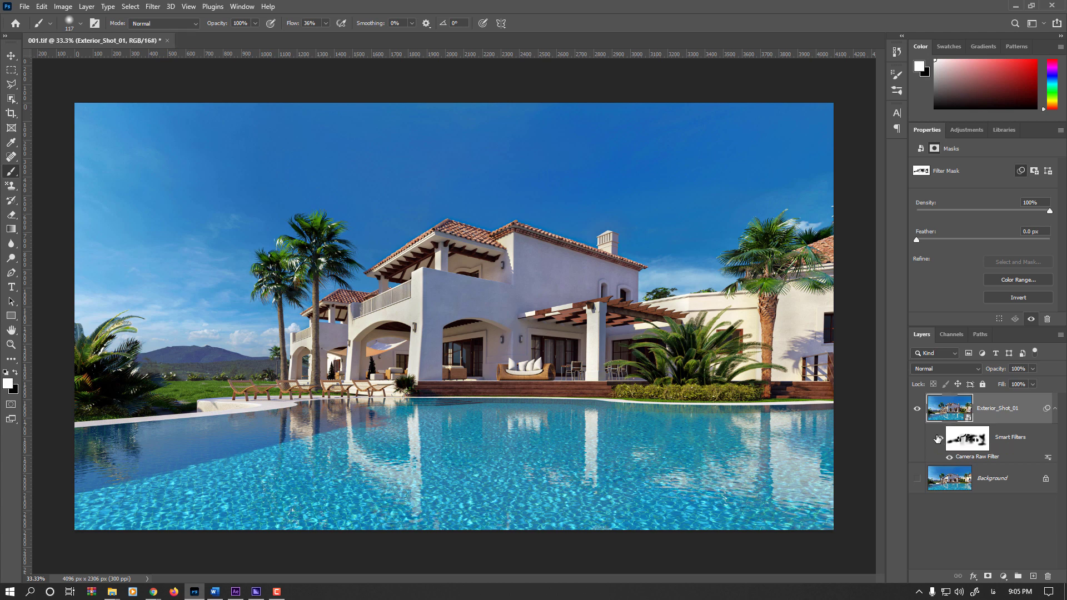